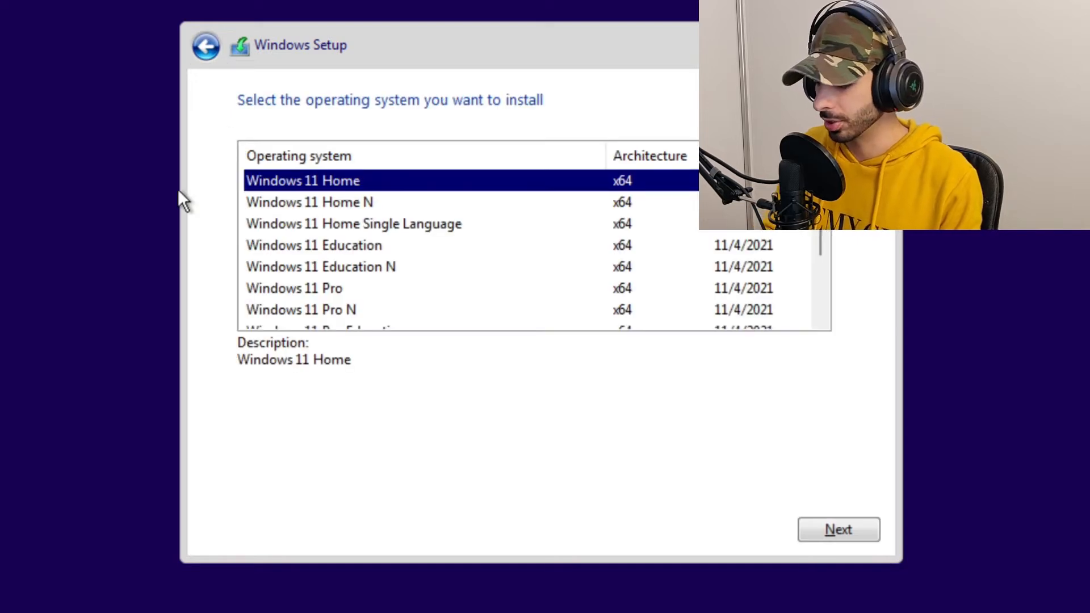
Open a command prompt from Windows Setup and launch the Registry Editor with regedit.
key(shift+F10)
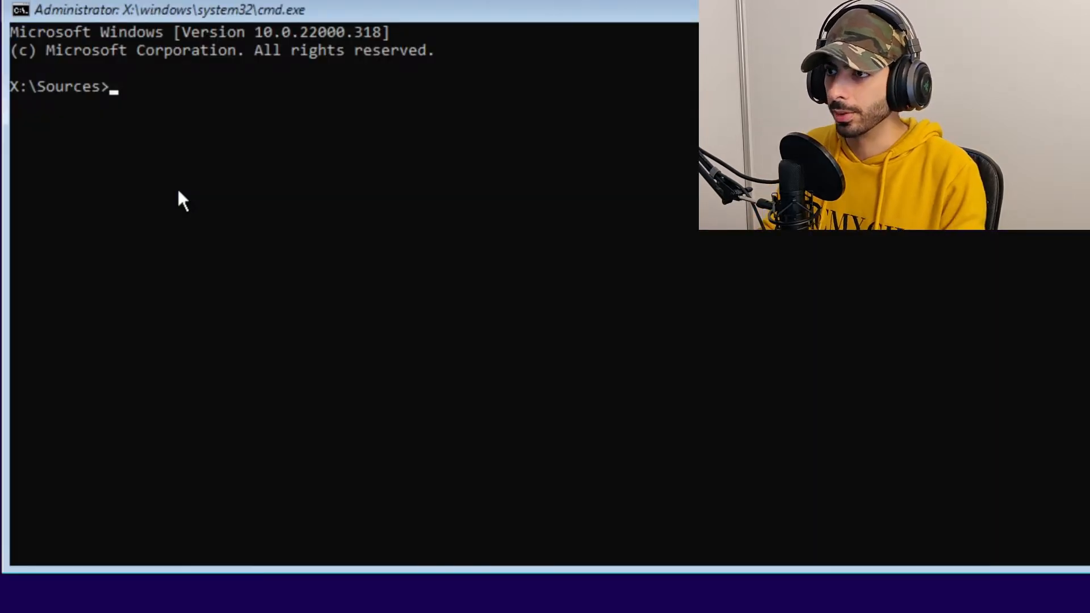
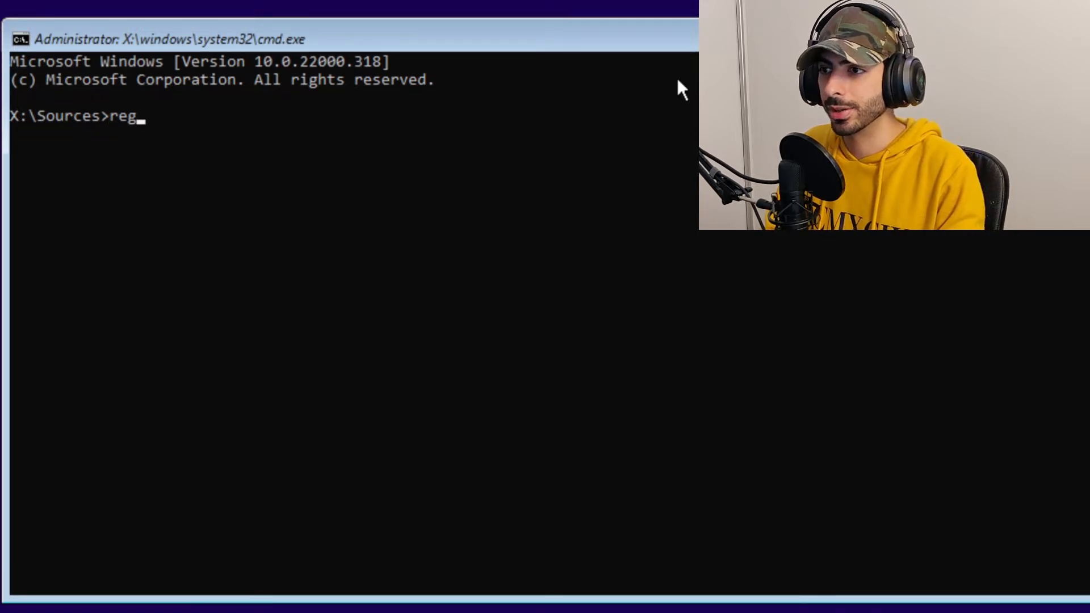
text(edit)
key(Return)
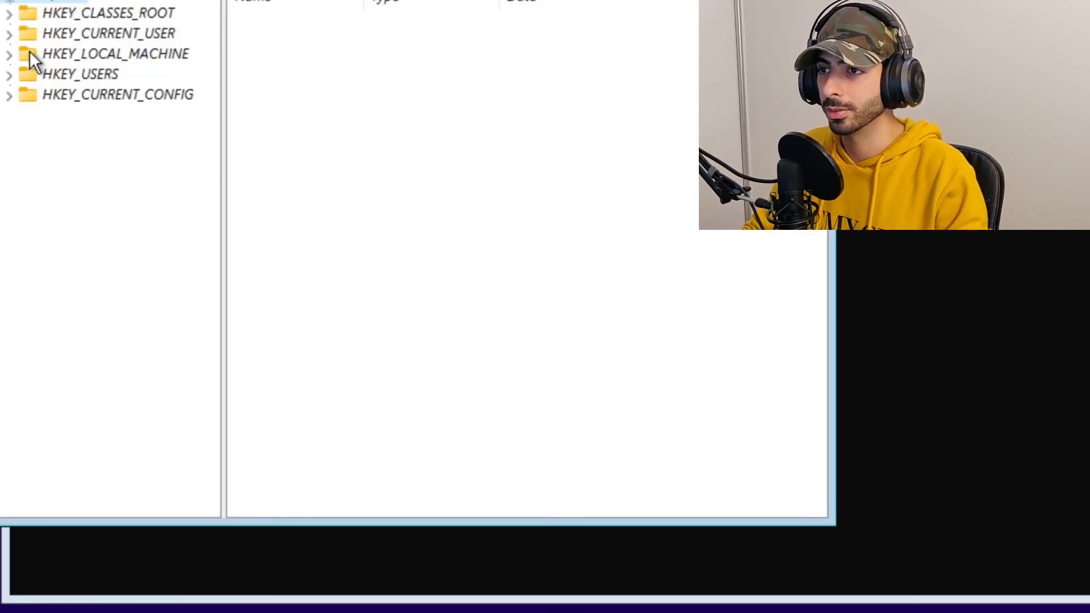
Create a new key named LabConfig under HKEY_LOCAL_MACHINE\SYSTEM\Setup.
click(9, 55)
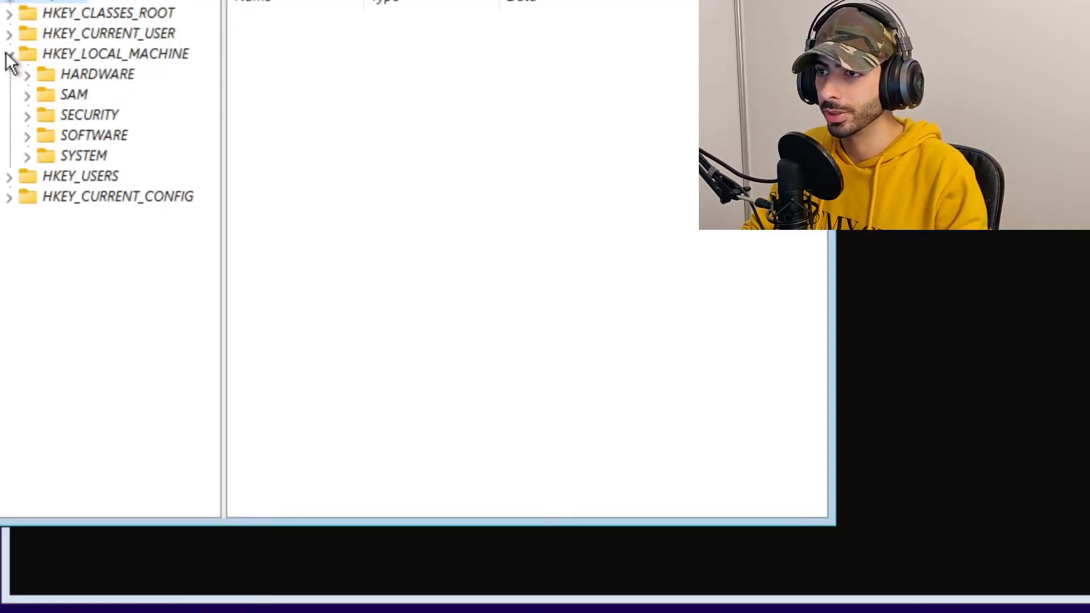
click(25, 155)
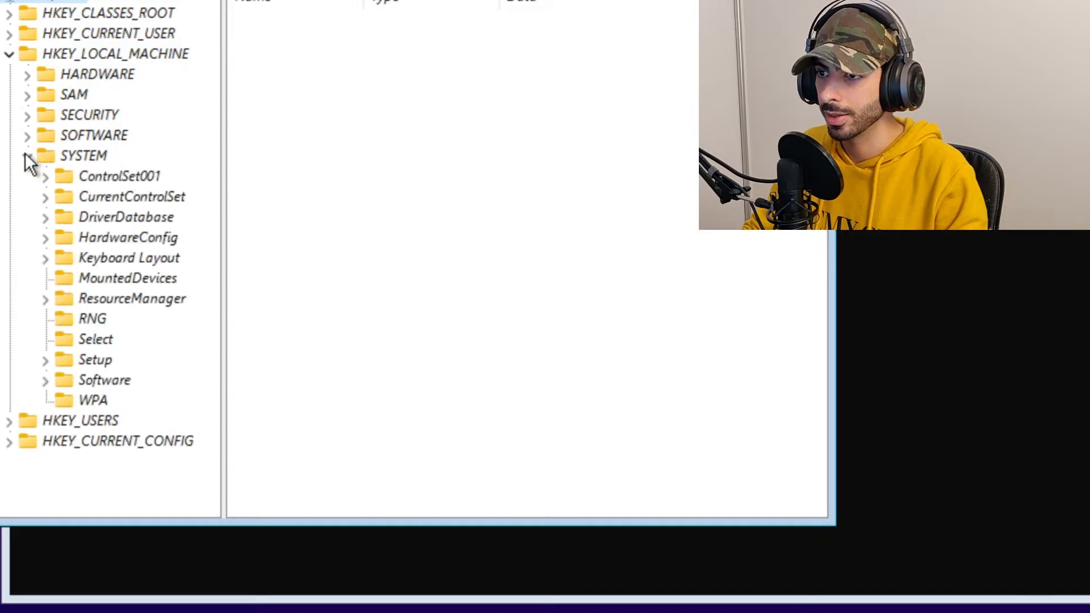
click(46, 361)
click(102, 360)
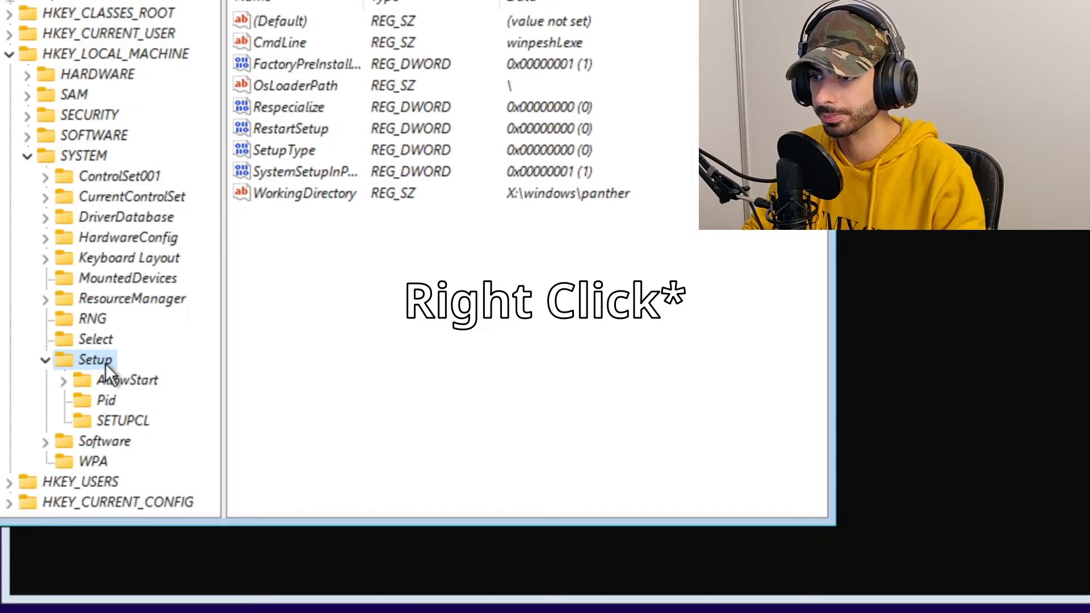
right_click(104, 363)
mouse_move(189, 398)
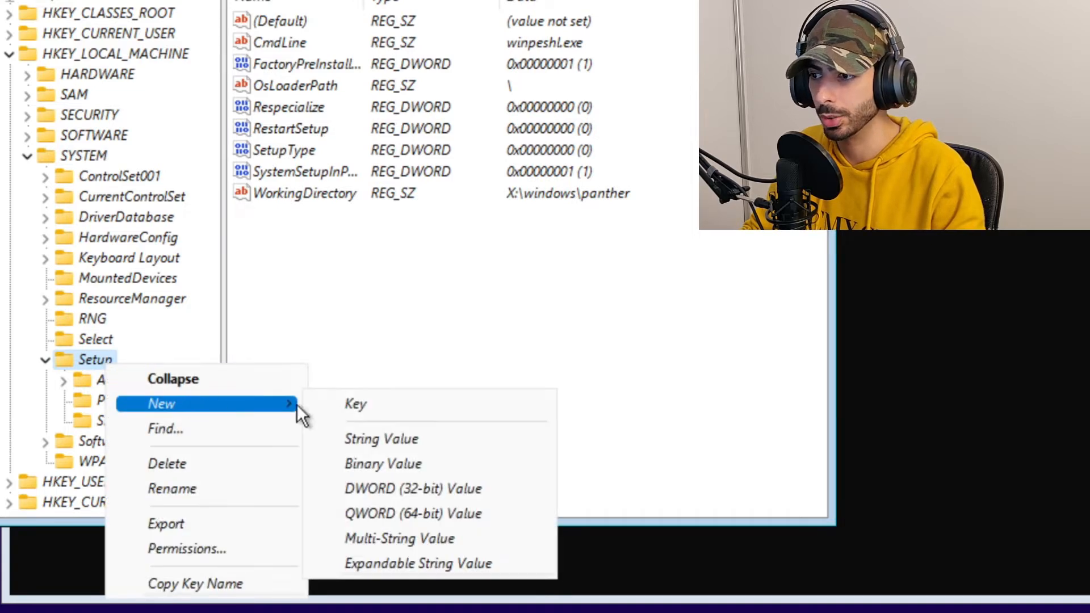
click(332, 406)
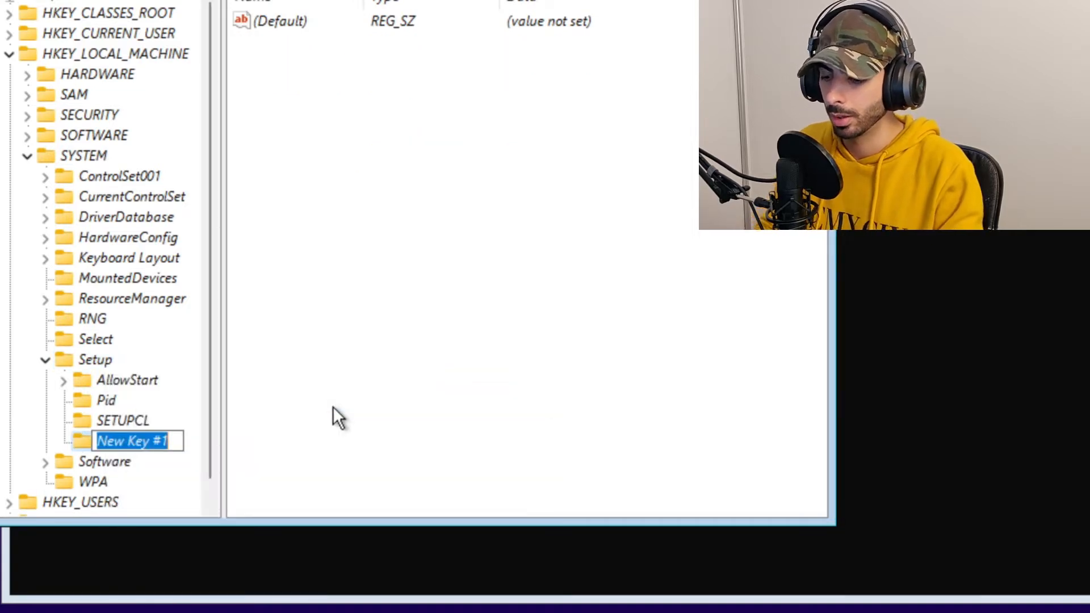
text(Lab)
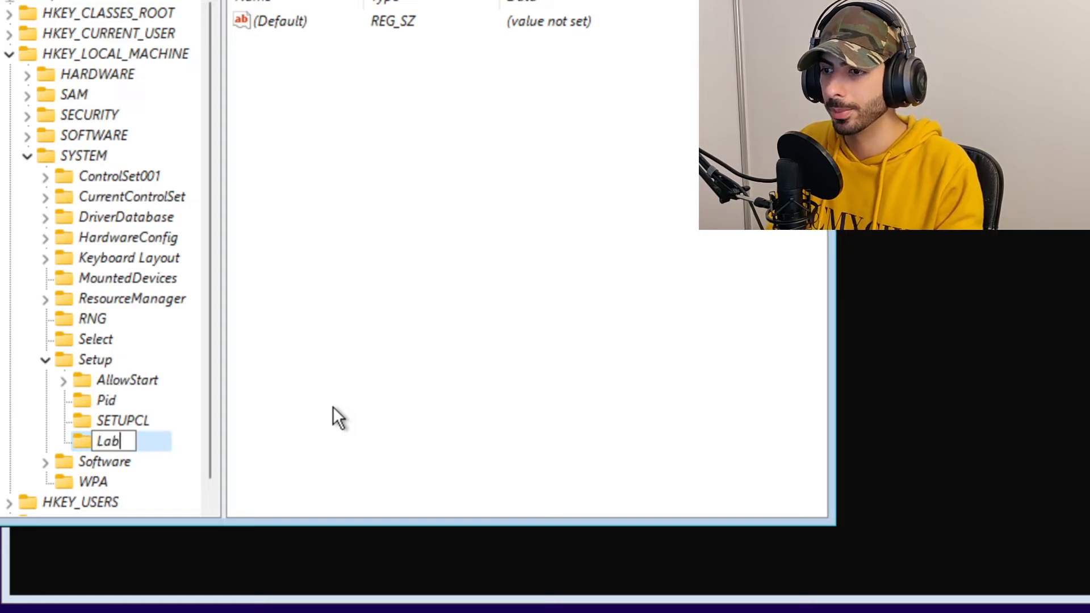
text(Config)
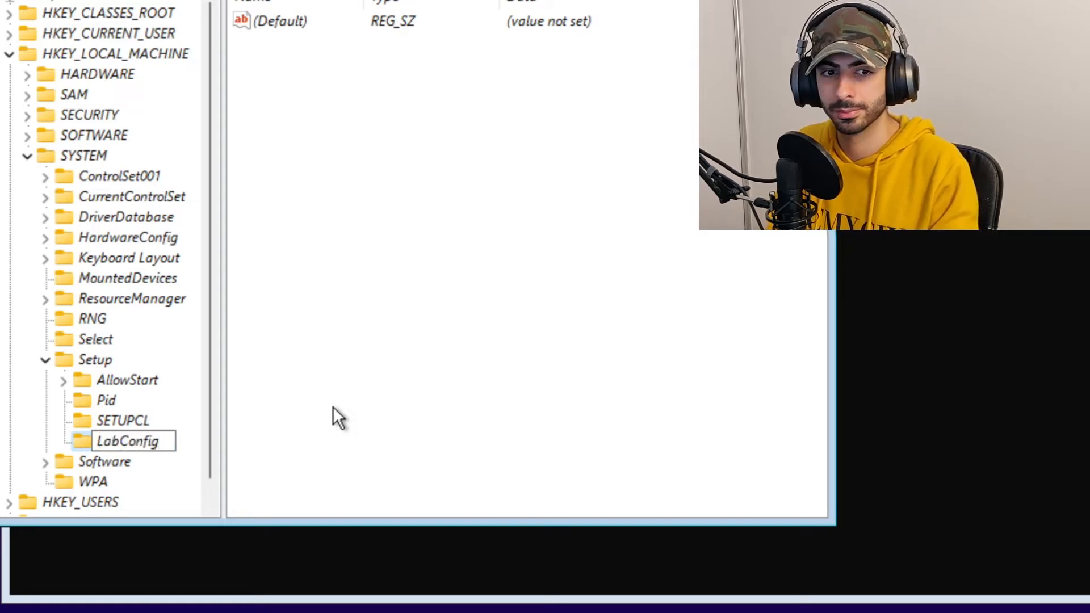
key(Return)
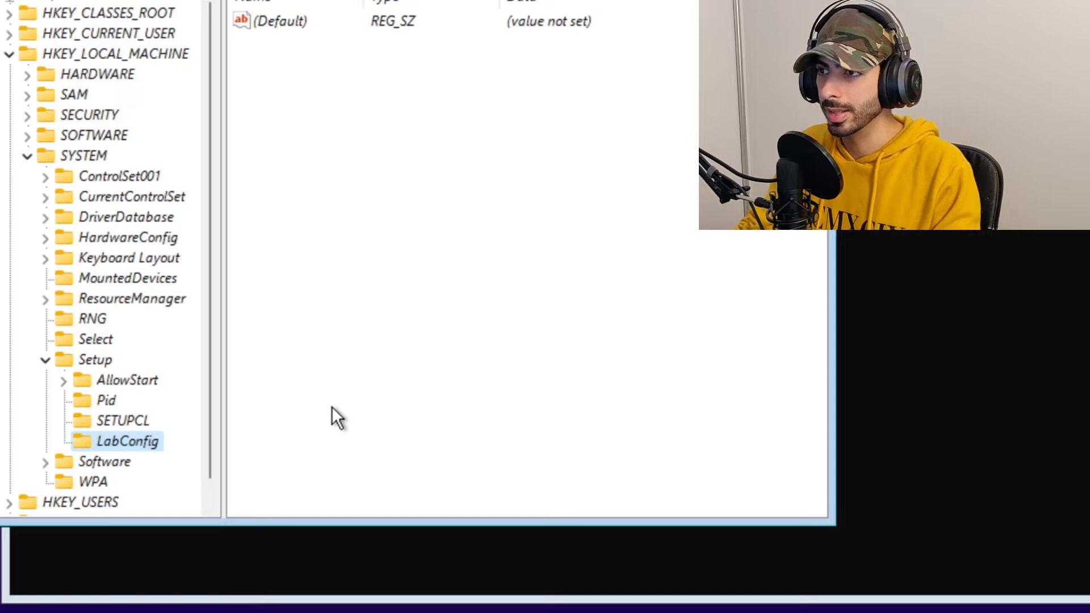
Add a DWORD (32-bit) value named BypassSecureBootCheck to the LabConfig key and set its data to 1.
right_click(300, 155)
mouse_move(337, 168)
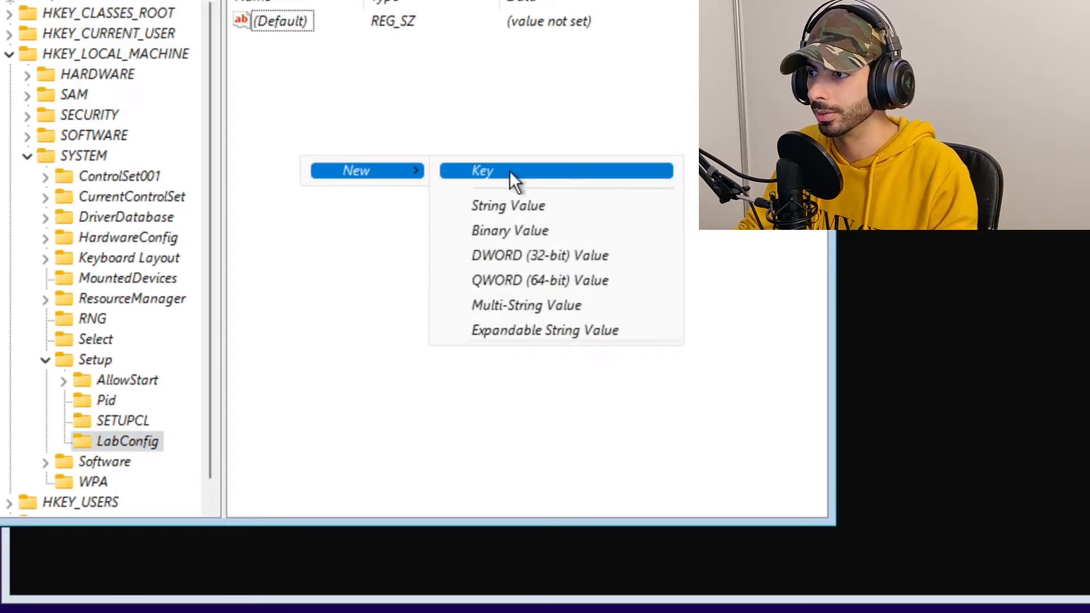
click(543, 256)
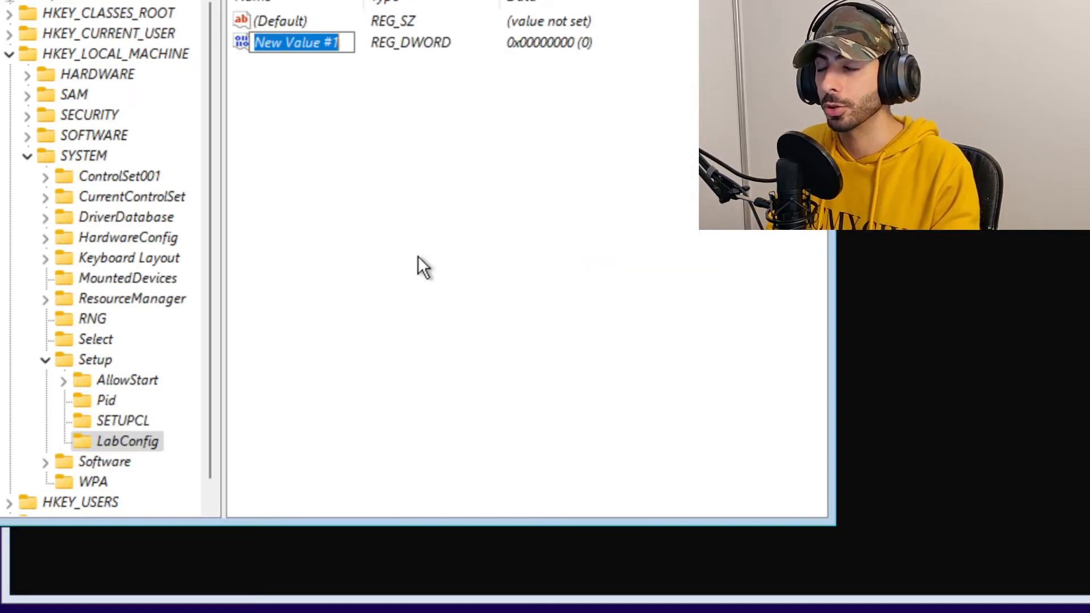
text(By)
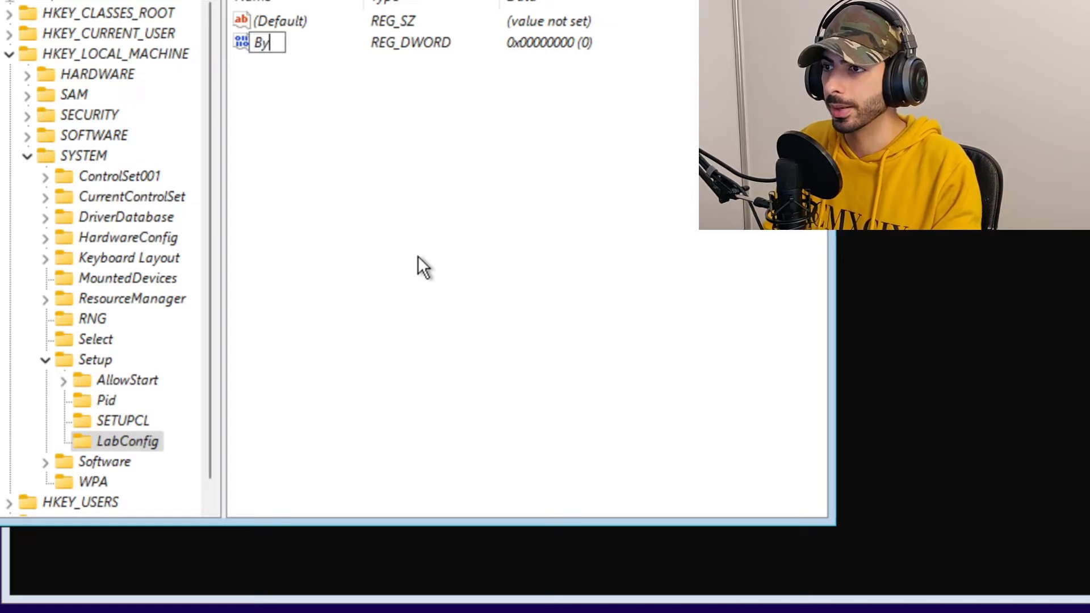
text(passSecu)
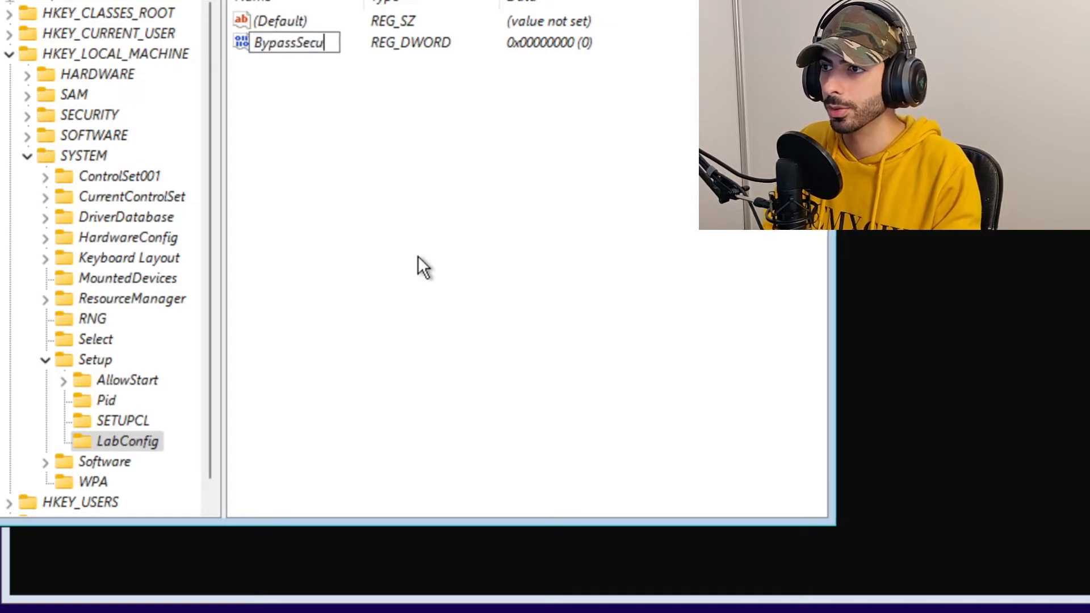
text(reBootCheck)
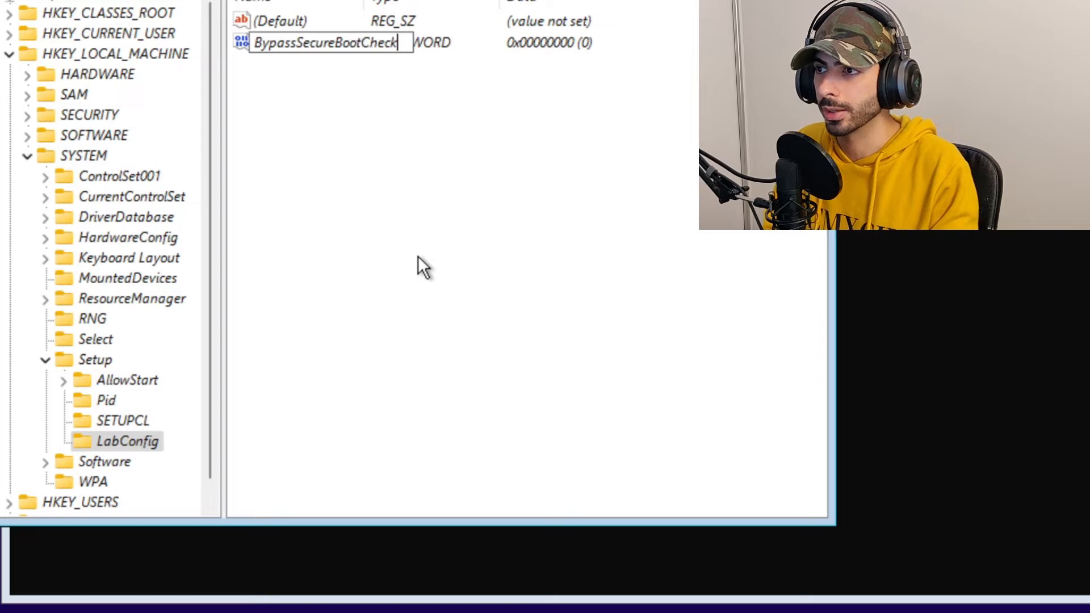
key(Return)
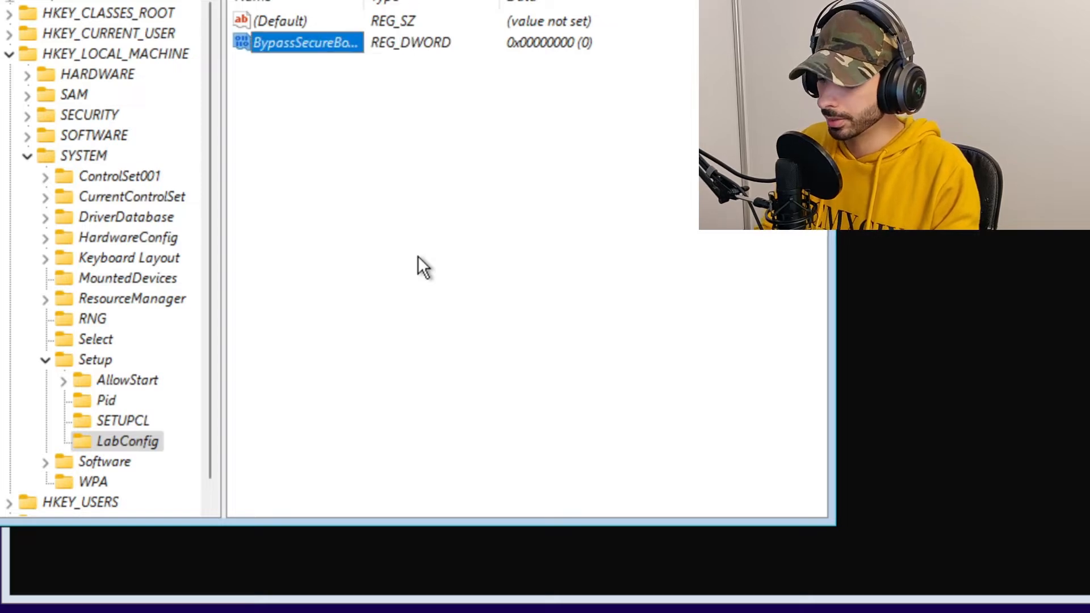
key(Return)
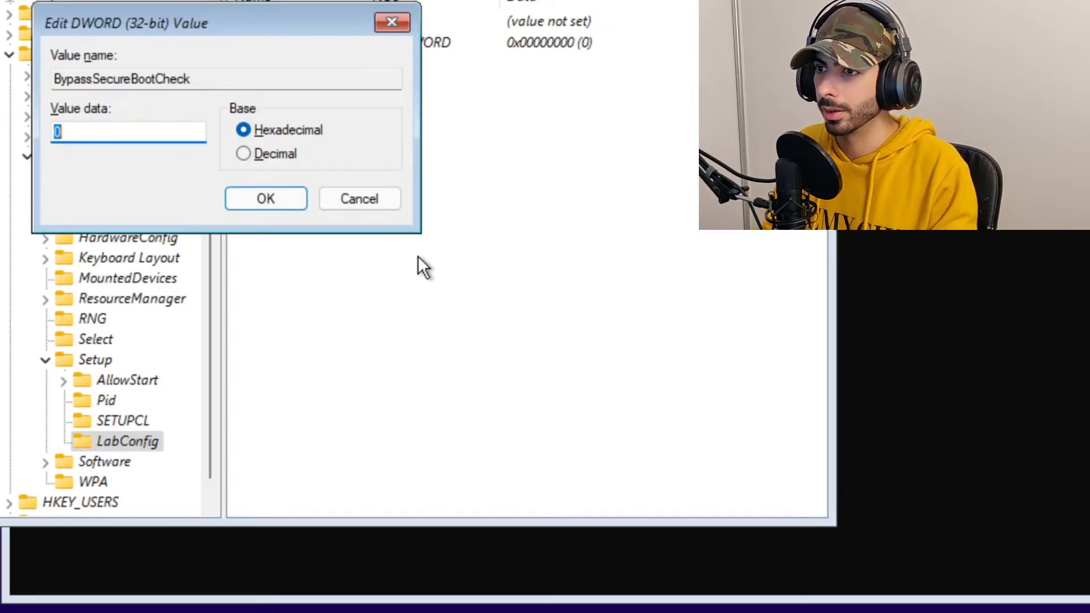
text(1)
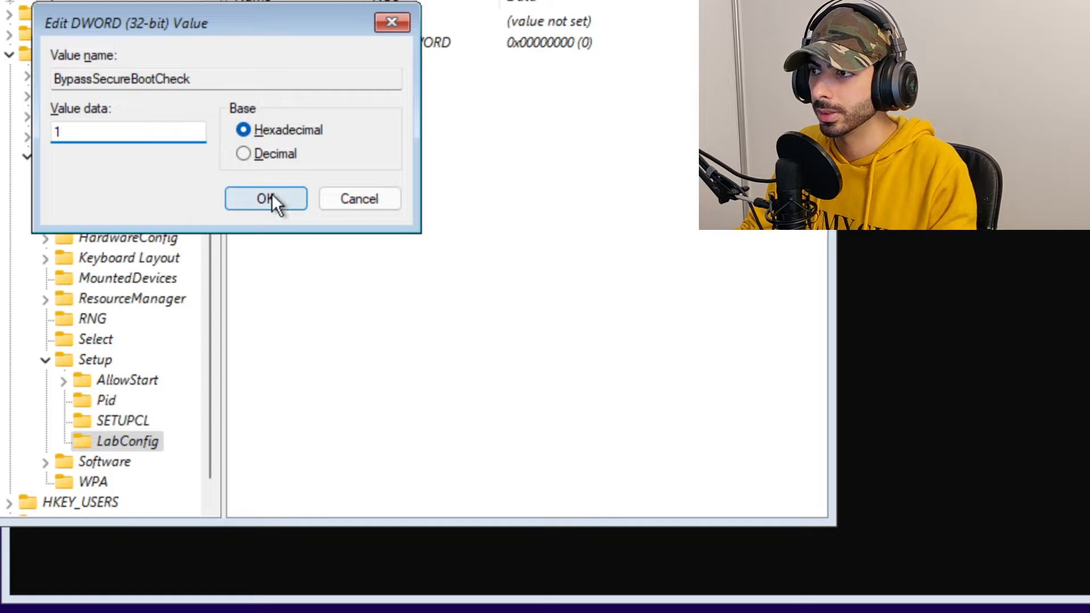
click(272, 193)
Add a DWORD (32-bit) value named BypassTPMCheck to the LabConfig key and set its data to 1.
right_click(349, 103)
mouse_move(379, 112)
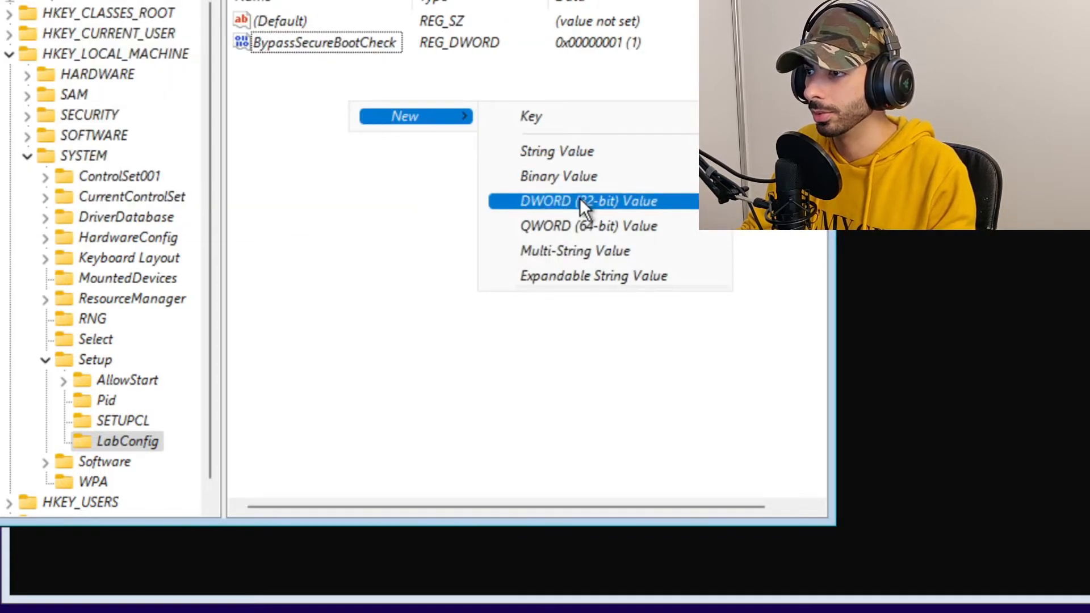
click(611, 199)
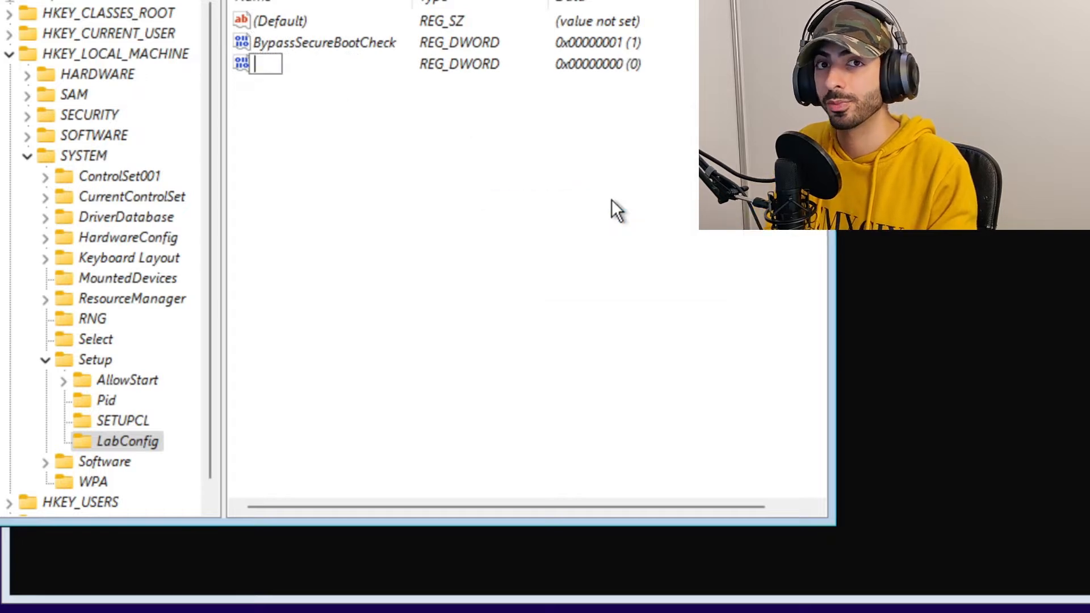
text(B)
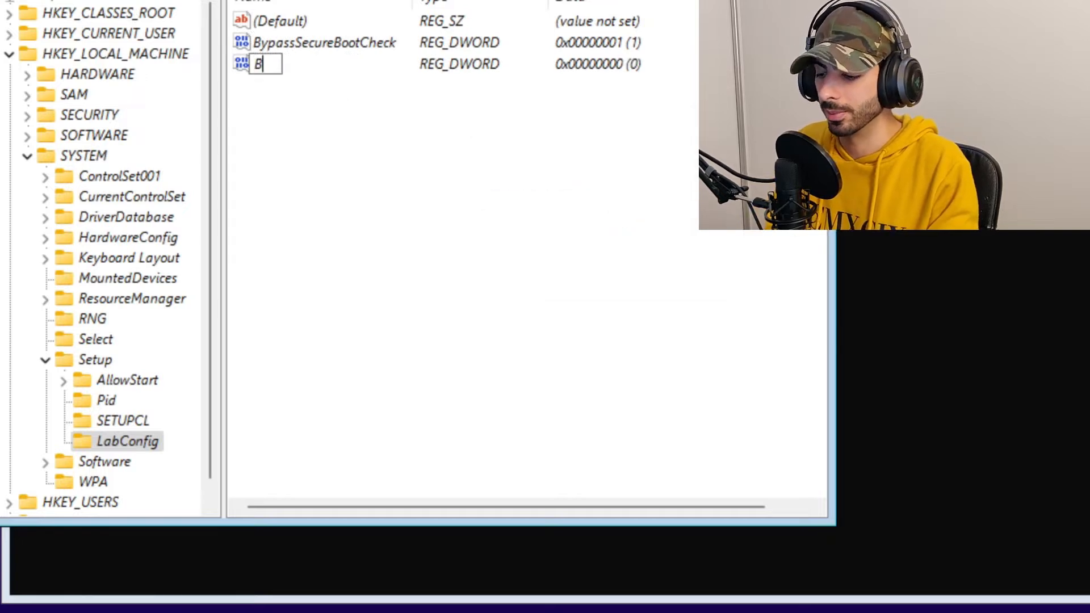
text(ypassT)
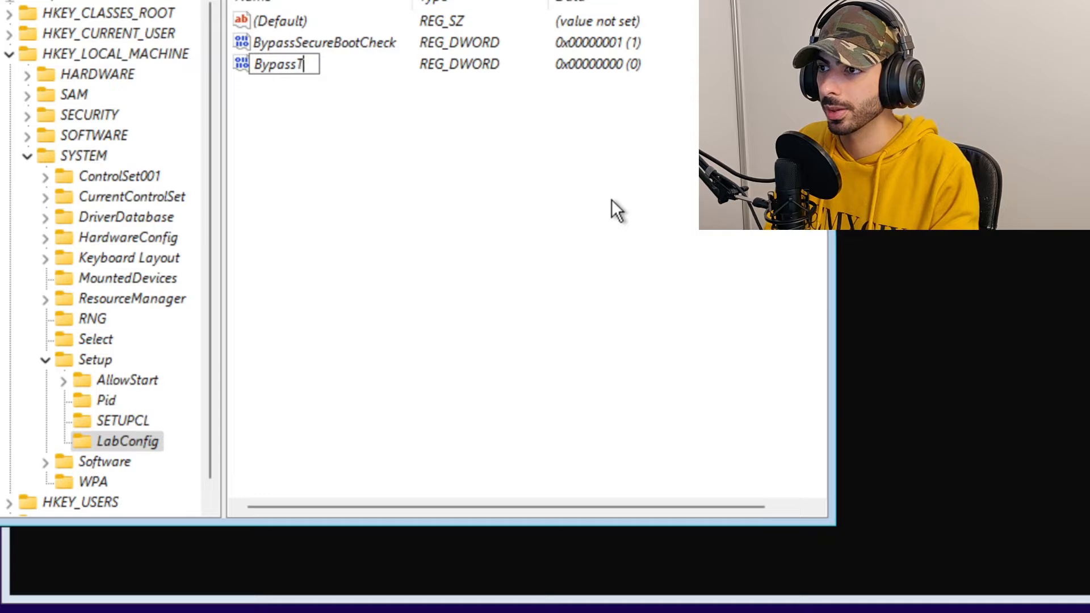
text(PMCheck)
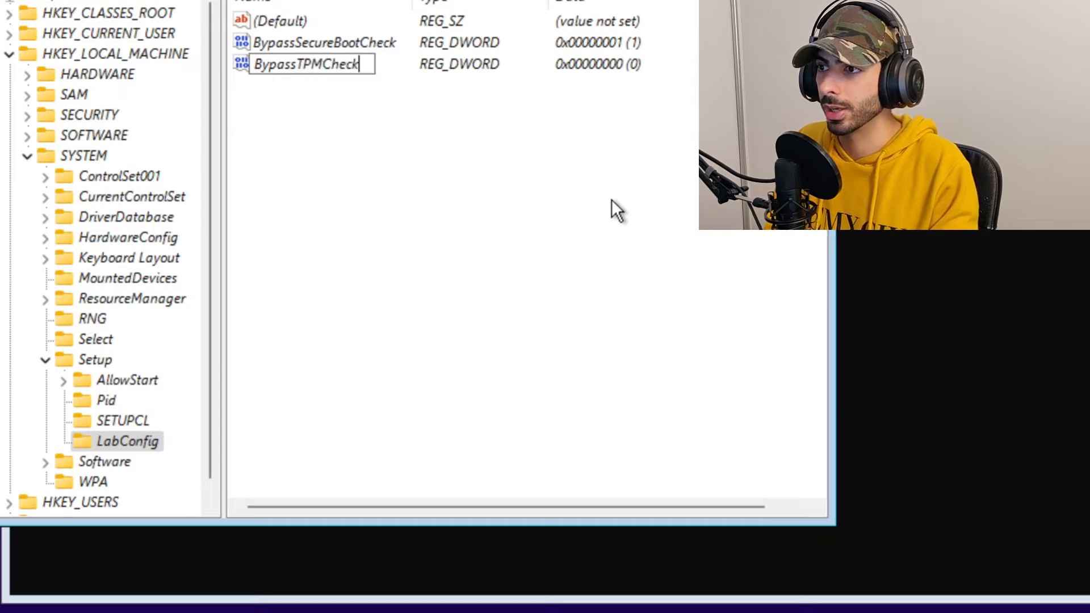
key(Return)
key(Return)
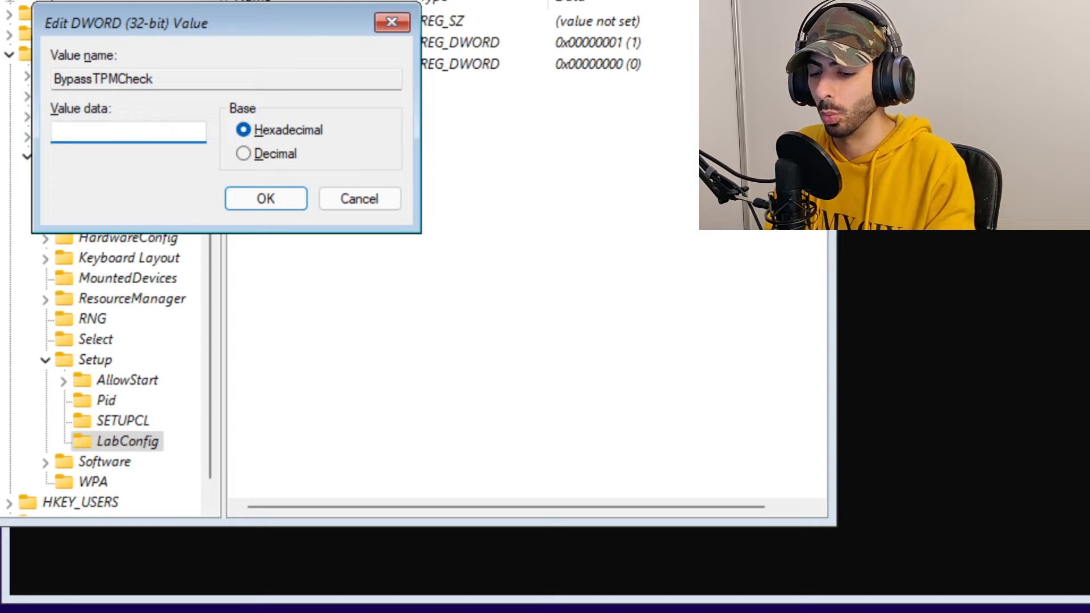
text(1)
key(Return)
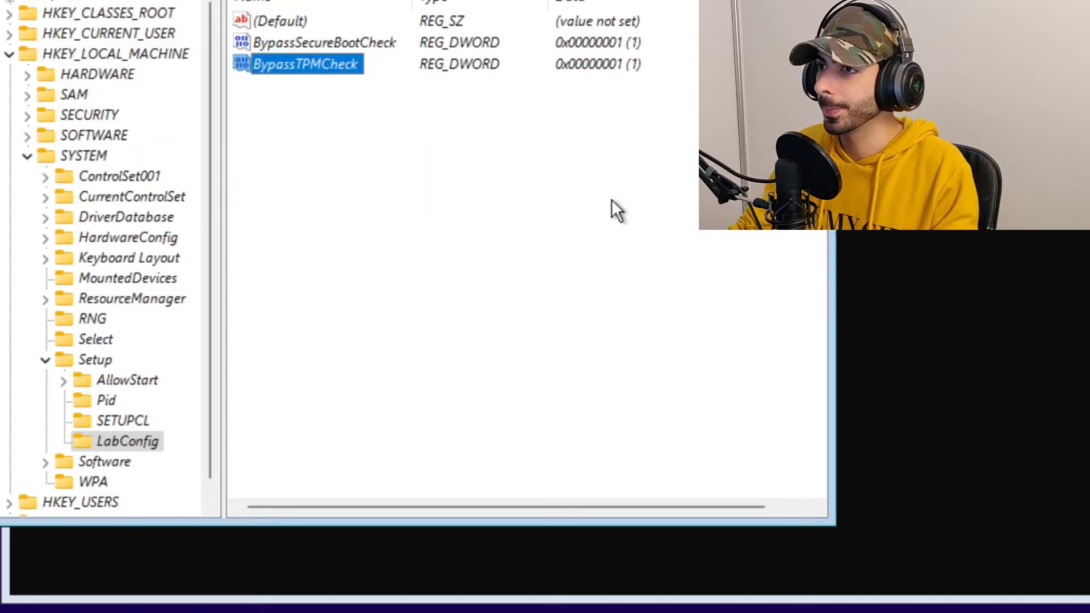
Close the Registry Editor and the command prompt, and continue Windows Setup with Windows 11 Home selected.
click(936, 170)
click(936, 171)
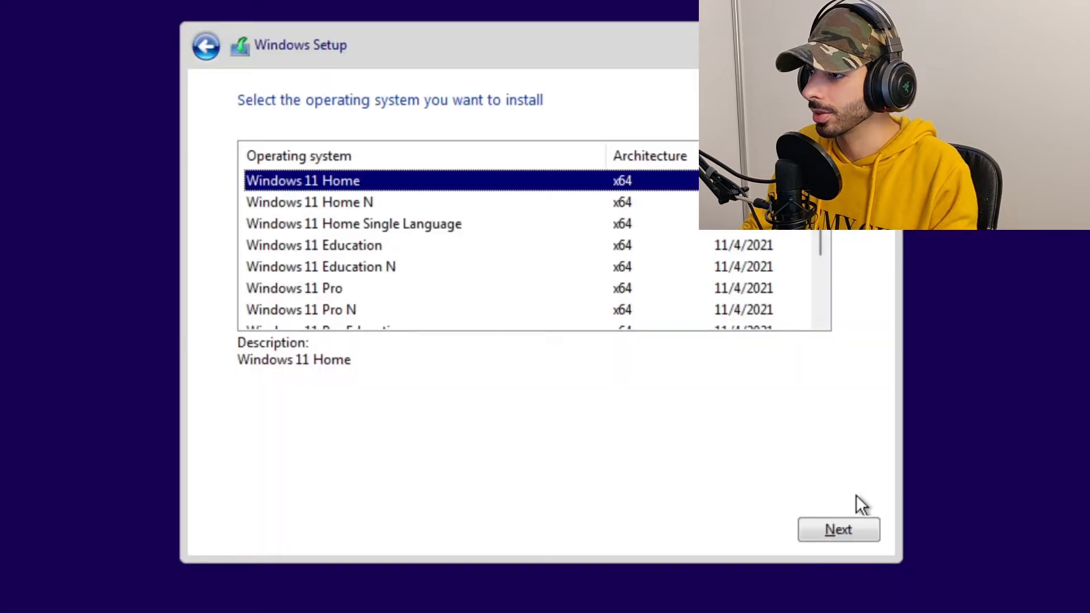
click(851, 530)
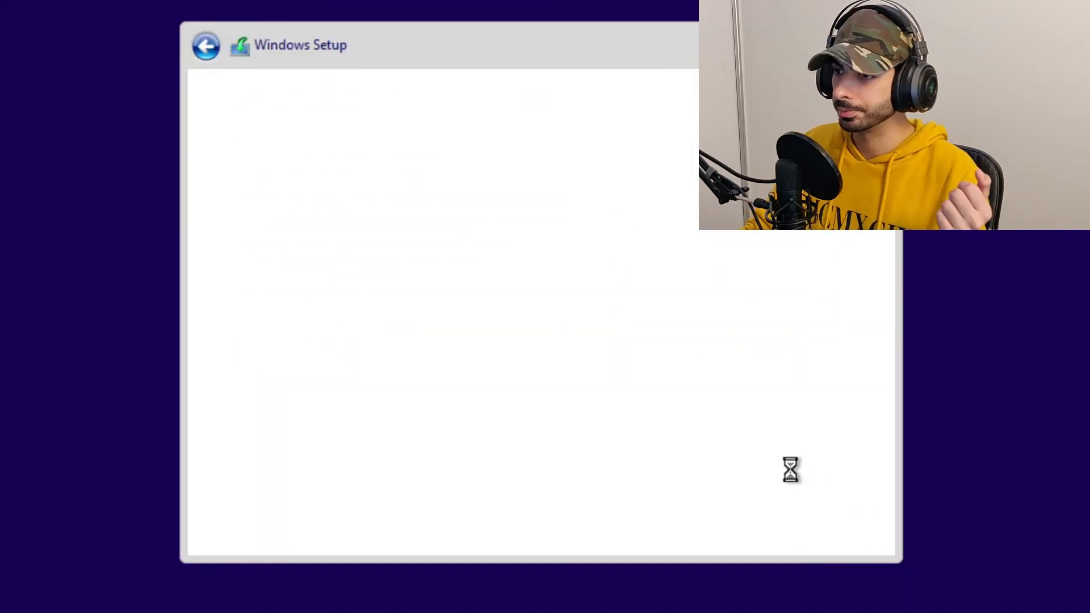
Accept the Microsoft license terms and start a custom installation on Drive 0 Unallocated Space.
click(589, 479)
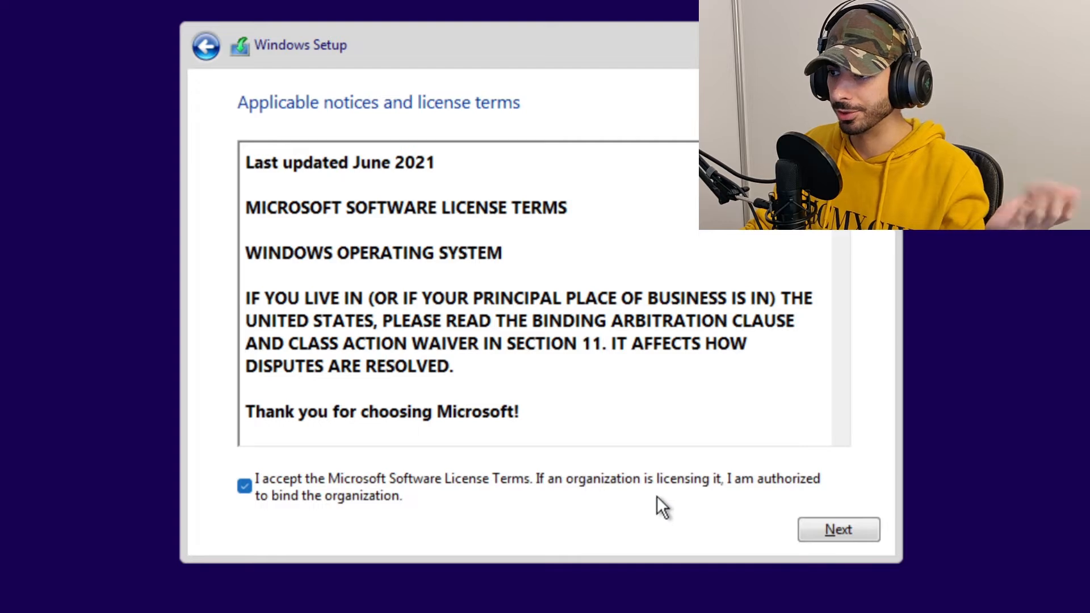
click(838, 530)
click(580, 355)
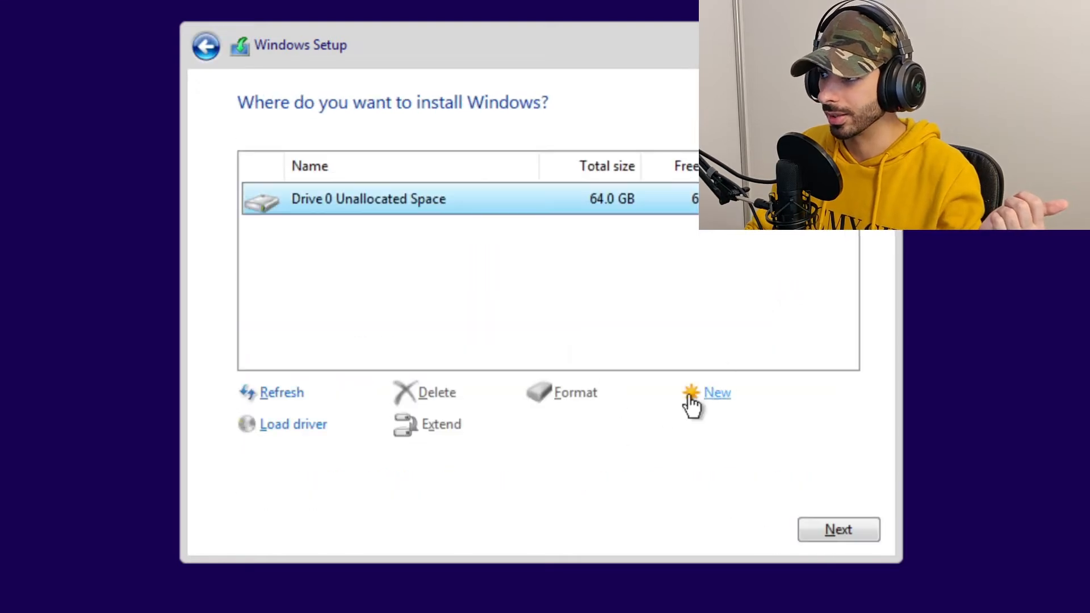
click(806, 519)
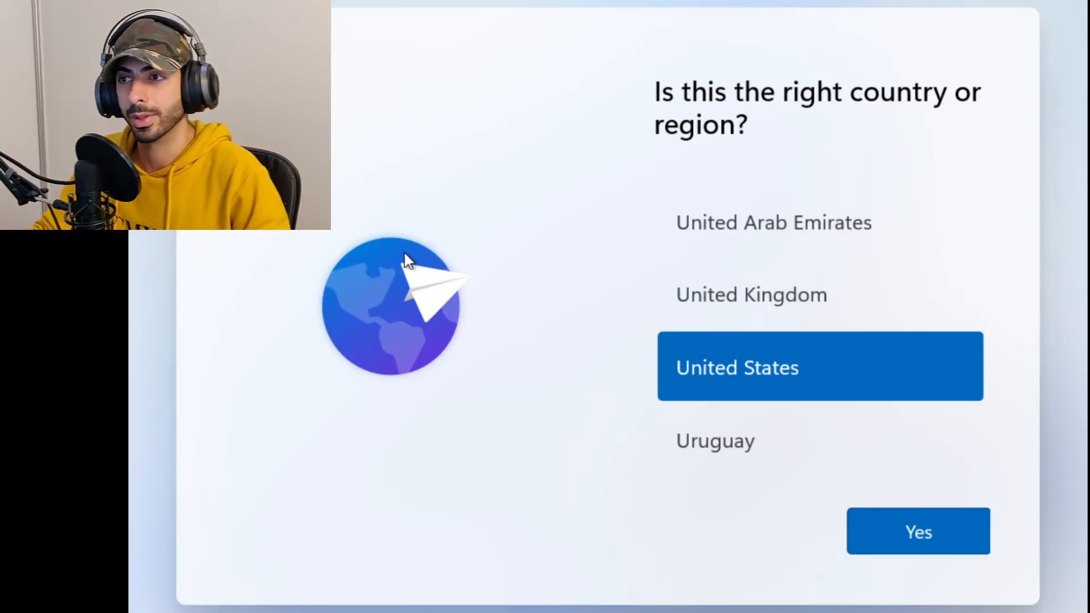
Confirm the United States region and US keyboard layout, skipping the second layout and the device name.
click(852, 527)
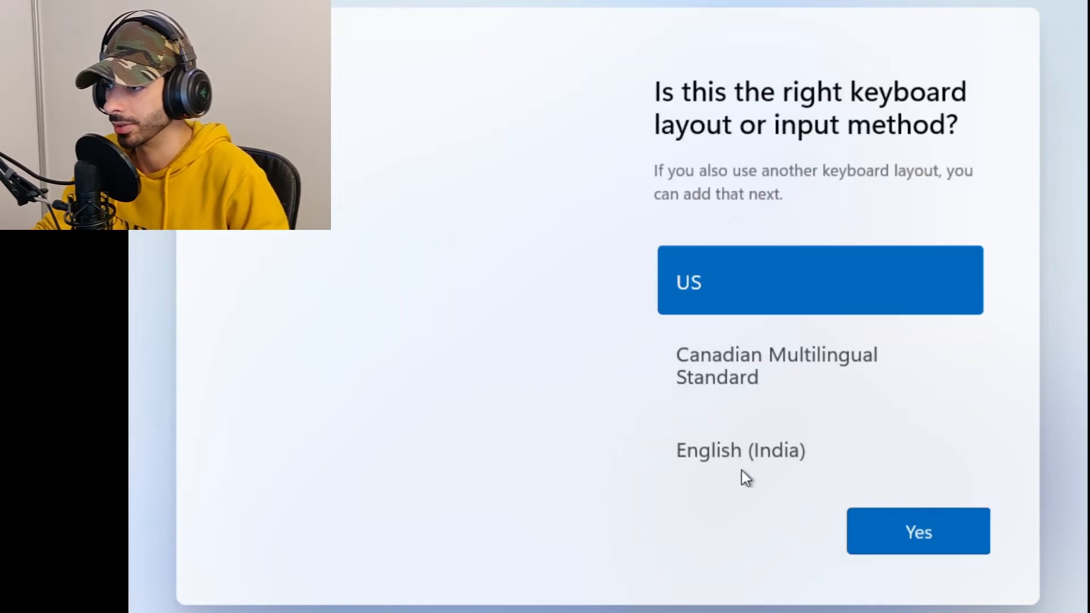
click(882, 514)
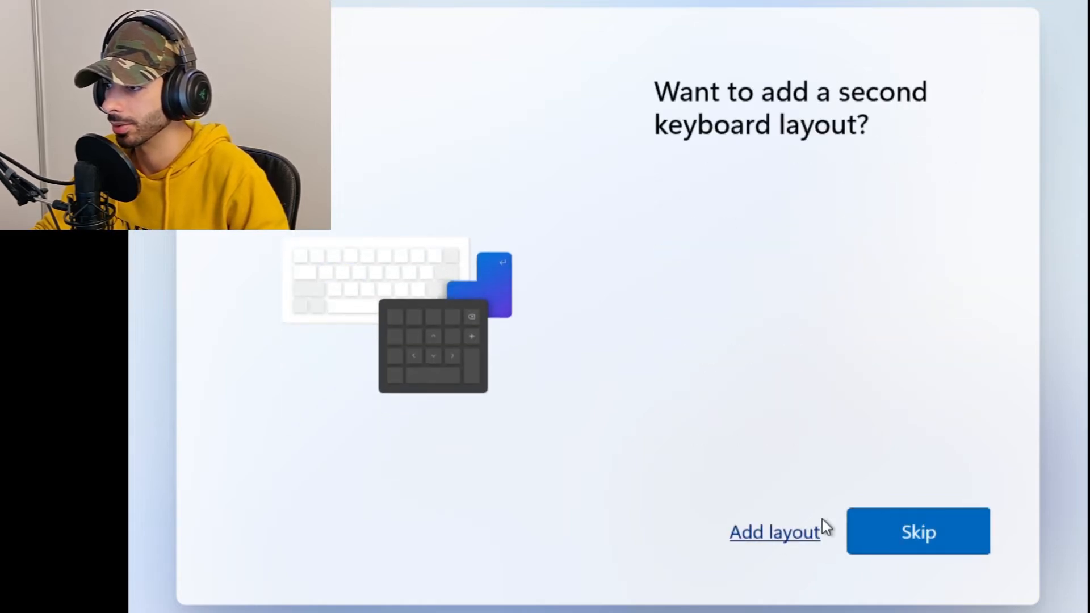
click(883, 531)
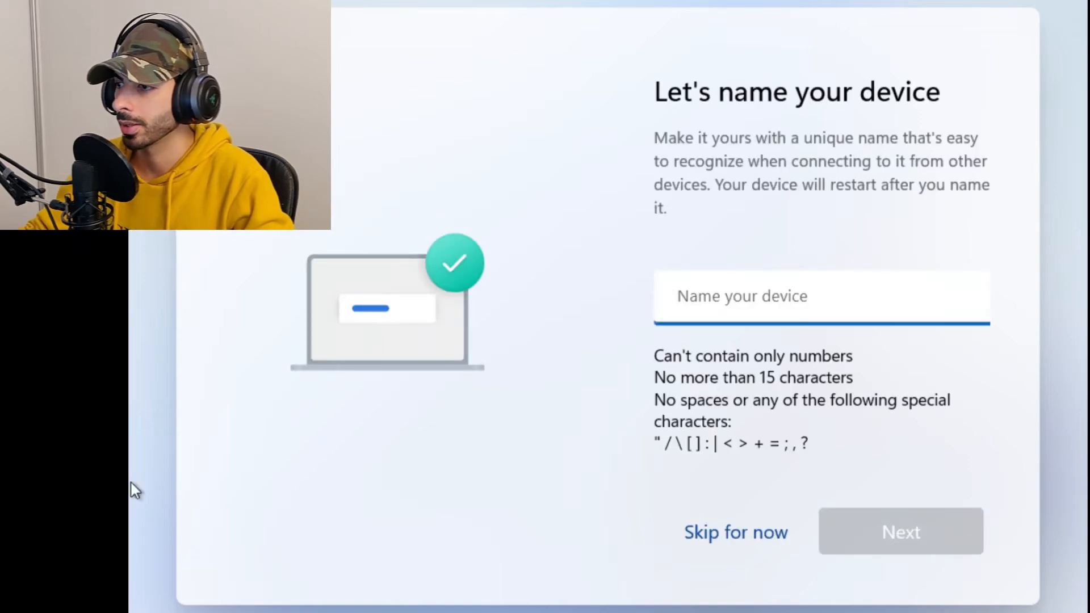
click(720, 529)
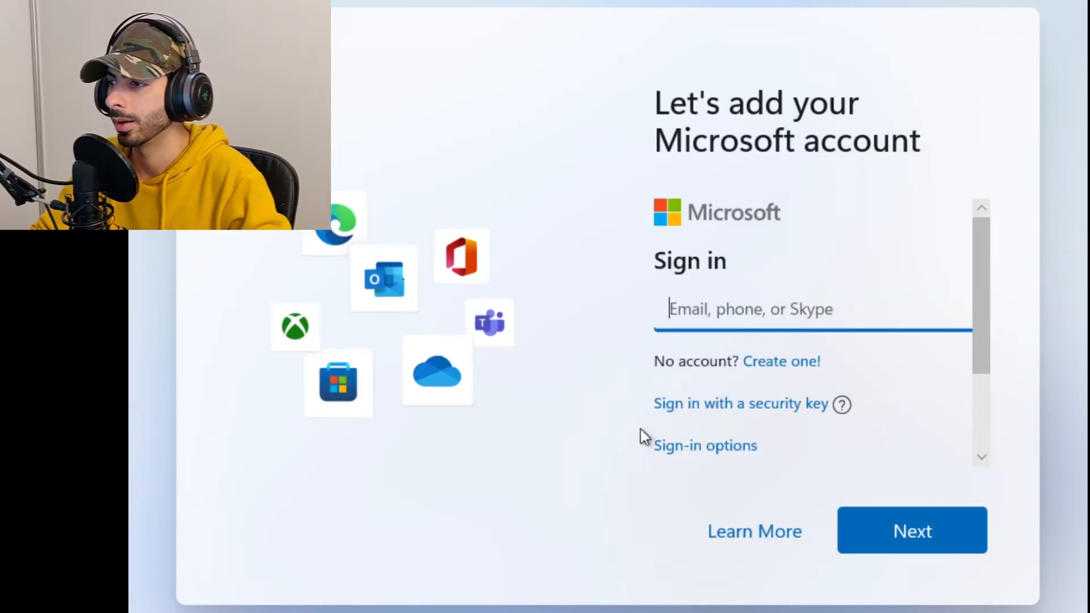
Examine the Microsoft account sign-in page for a way to continue without an account.
drag(990, 316, 957, 506)
click(958, 514)
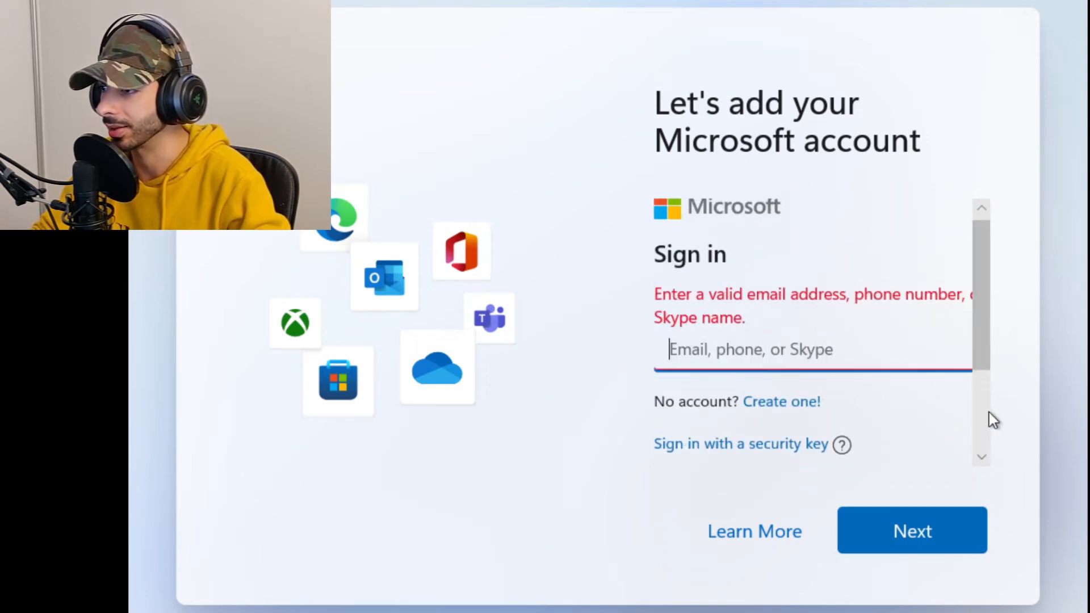
drag(991, 359, 991, 390)
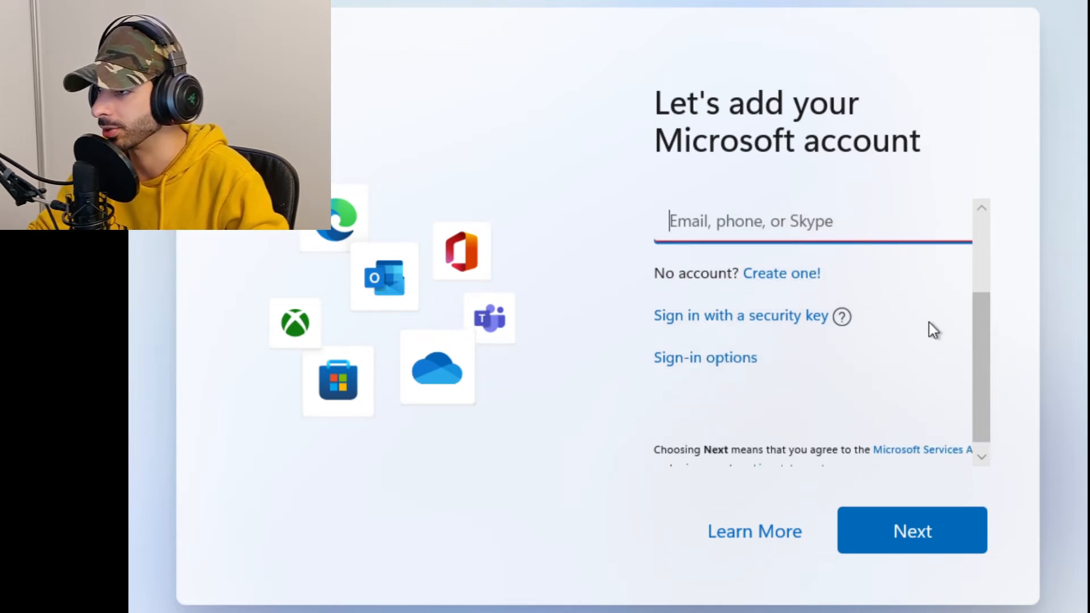
scroll(994, 384, down, 1)
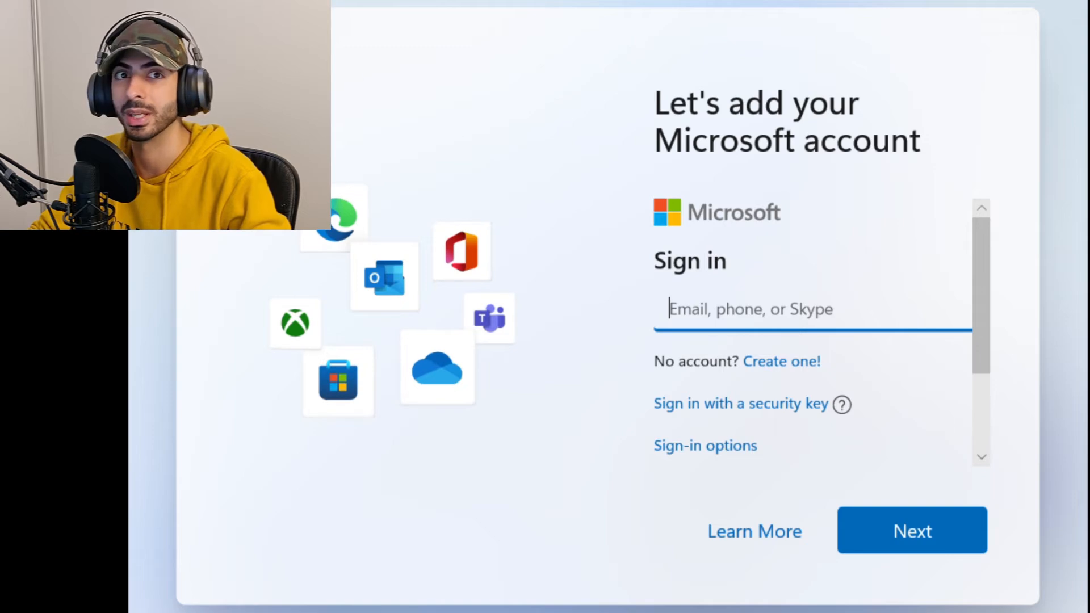
click(200, 30)
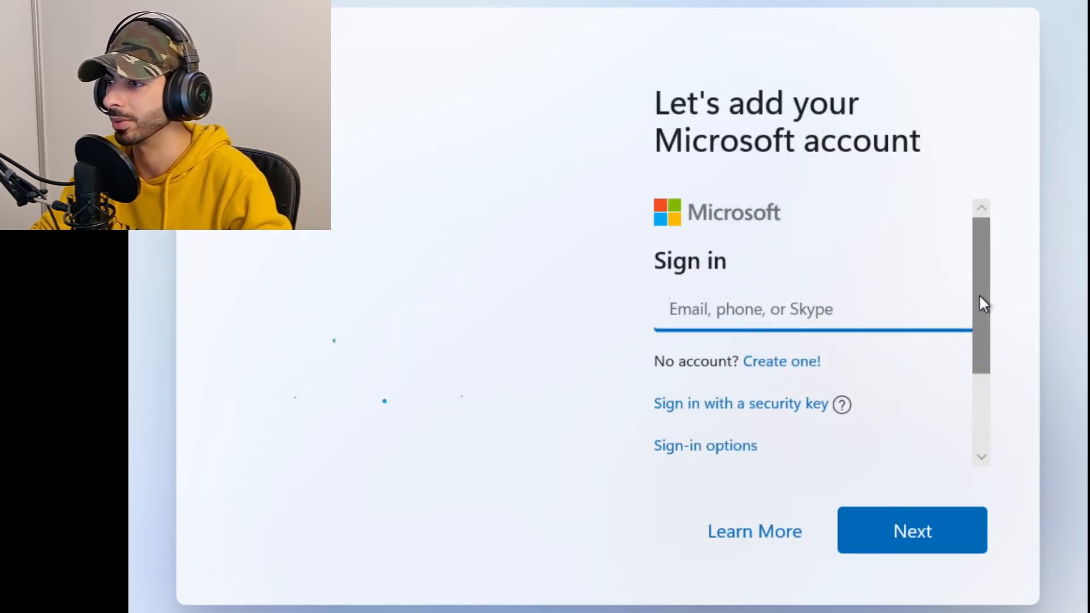
drag(980, 304, 983, 214)
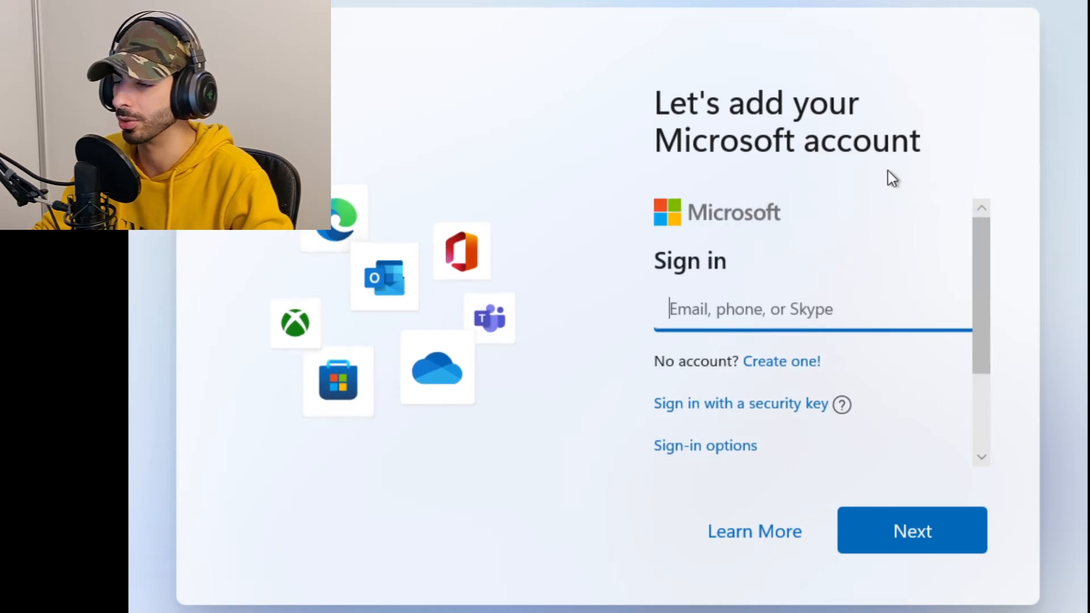
click(719, 190)
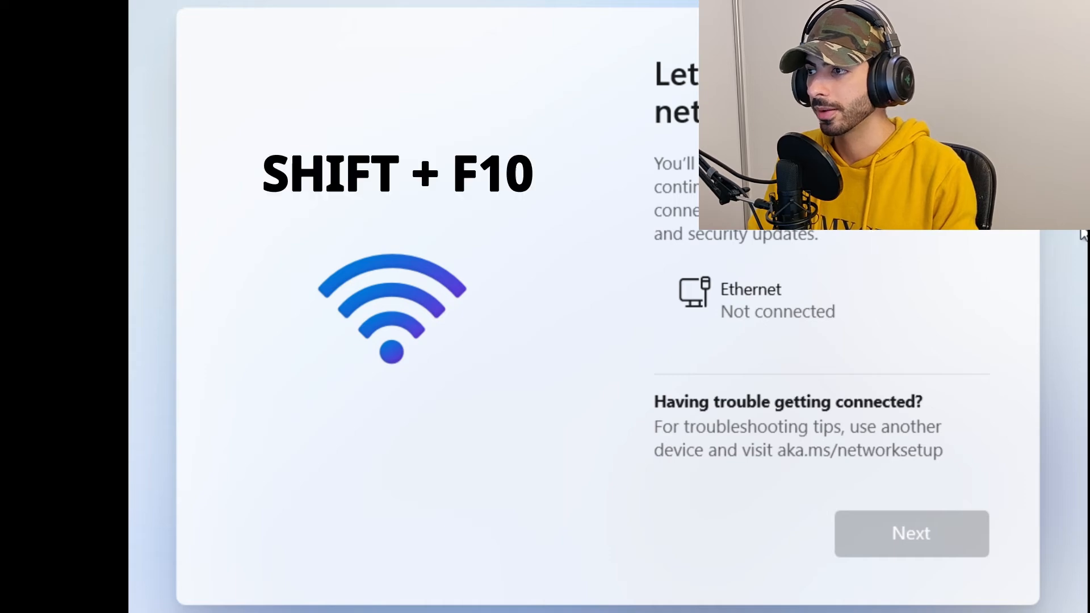
Open a command prompt over the network connection screen and launch Task Manager with the taskmgr command.
key(shift+F10)
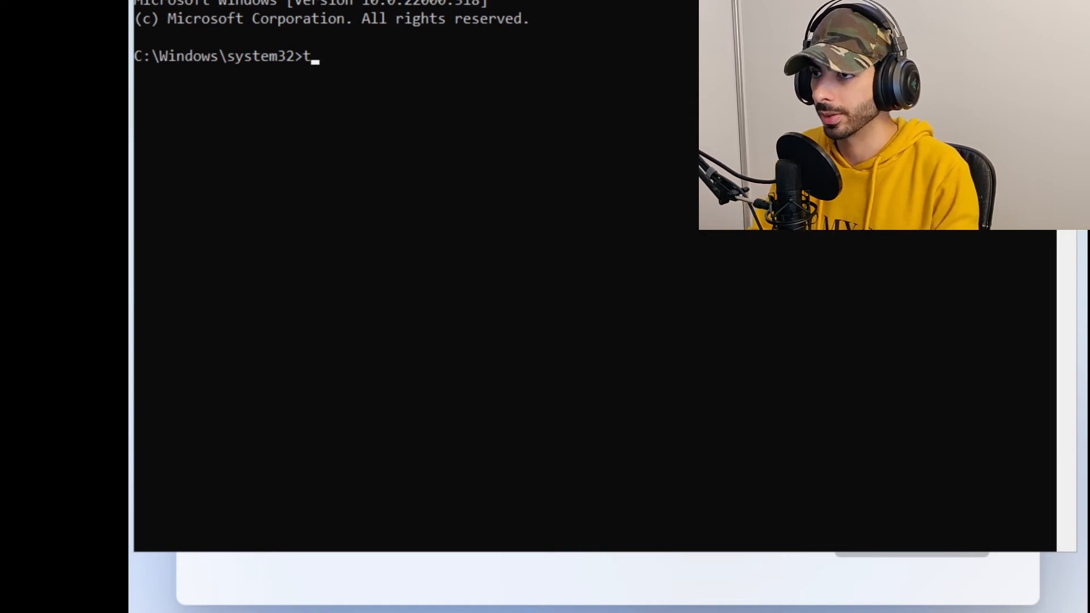
text(taskmgr)
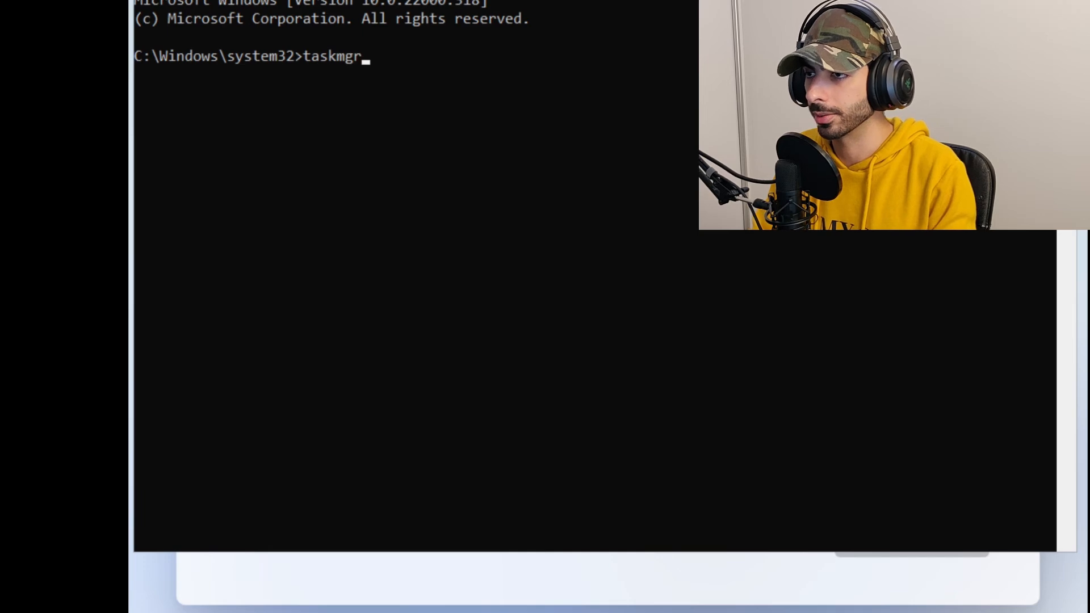
key(Return)
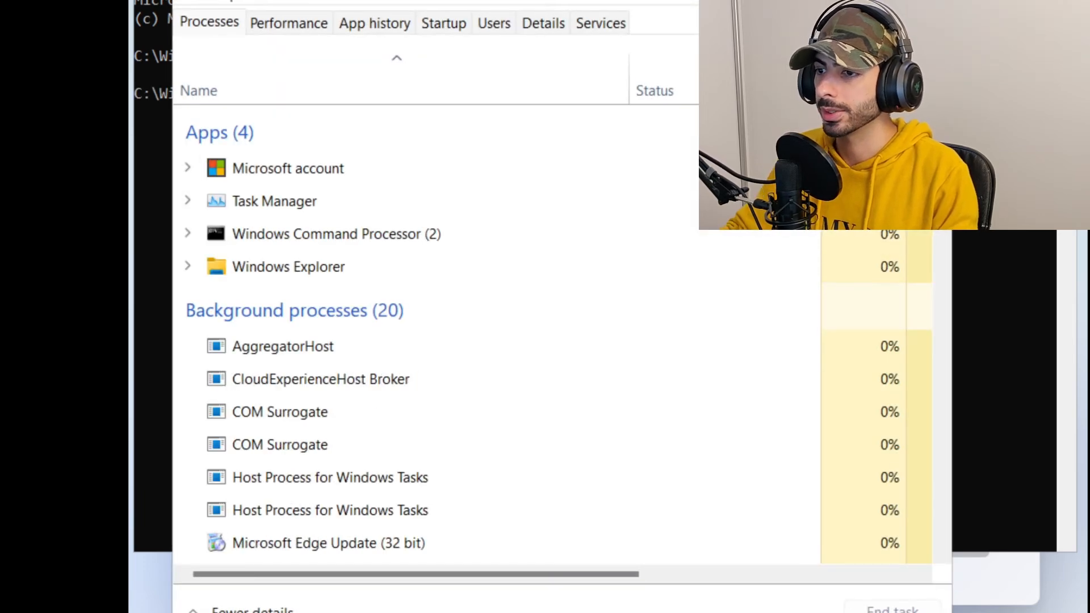
Find the Network Connection Flow background process in Task Manager and end its task.
scroll(656, 264, down, 3)
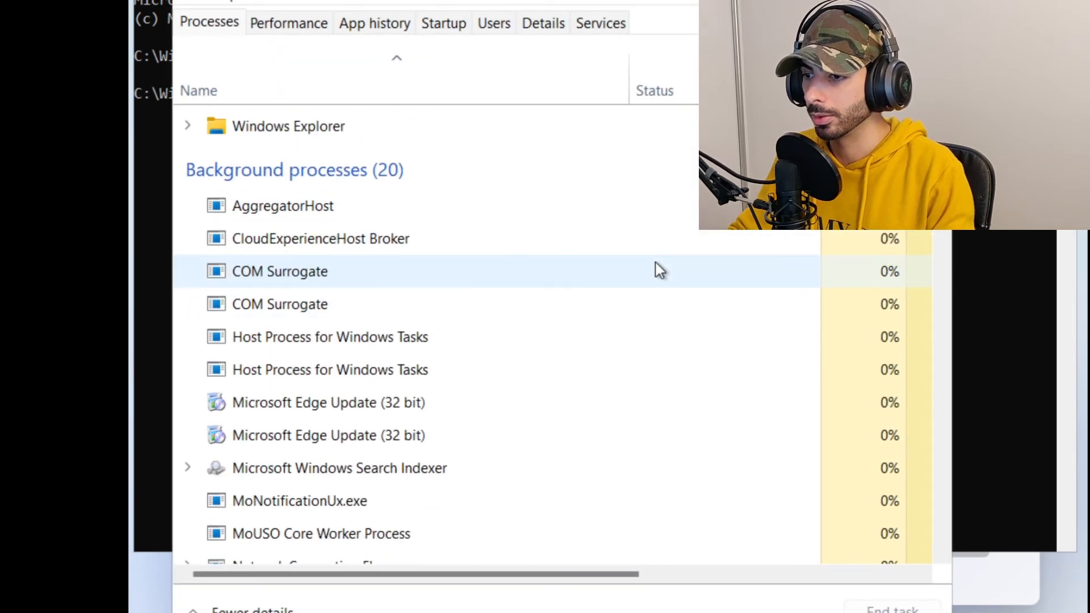
scroll(655, 264, down, 2)
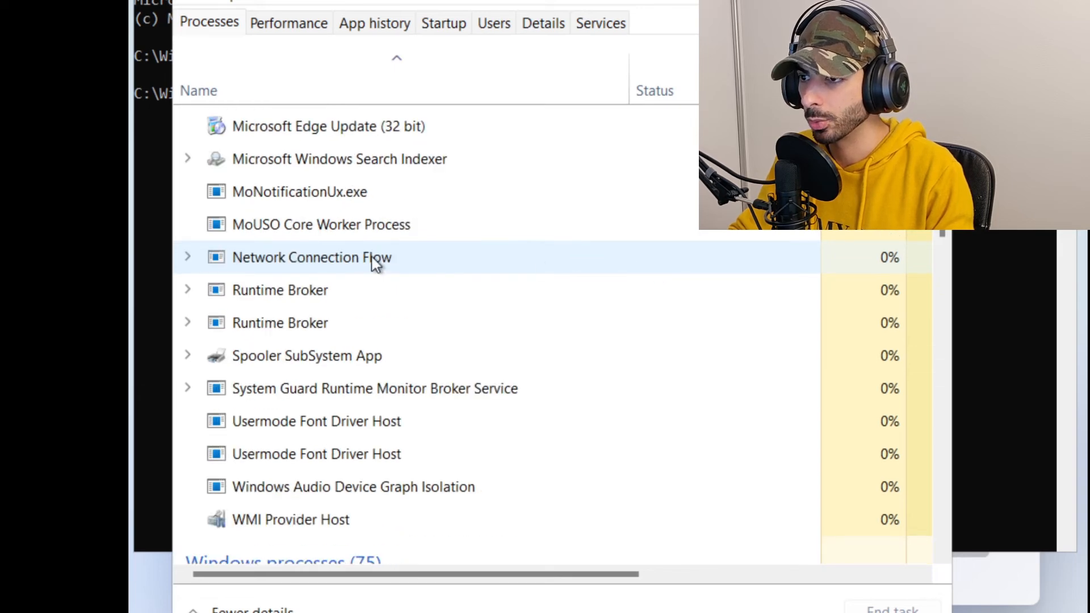
click(227, 258)
click(190, 256)
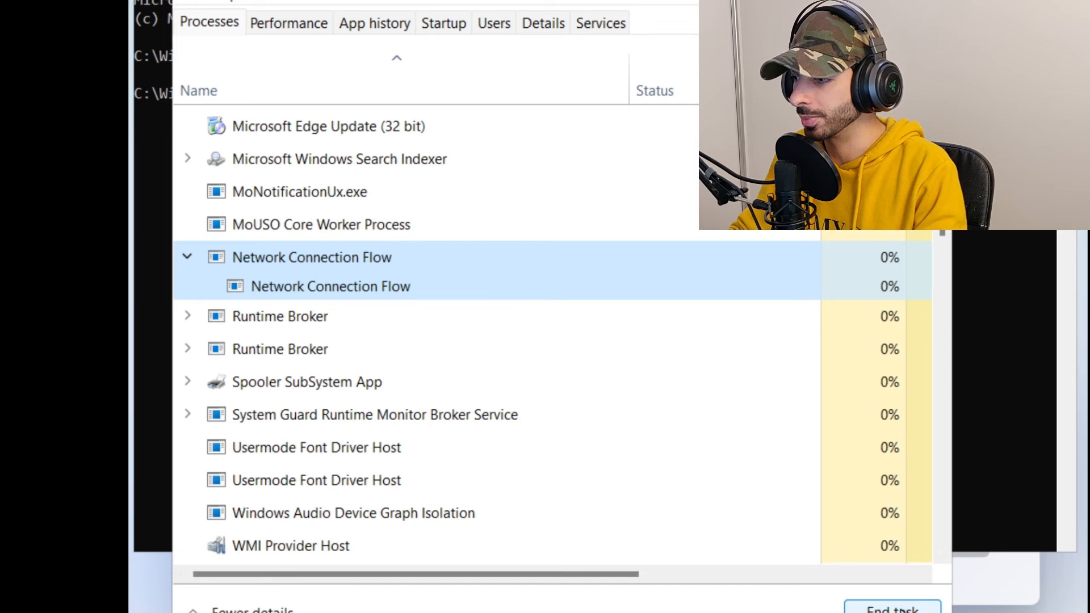
click(897, 610)
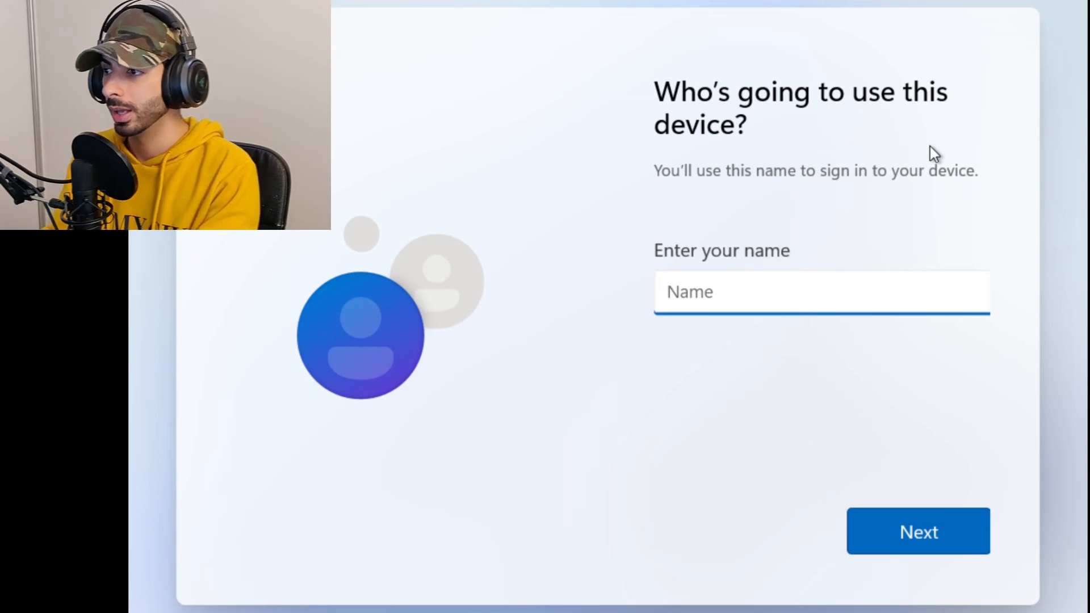
Enter the device user's name for the local account and continue with the password left blank.
text(Bill)
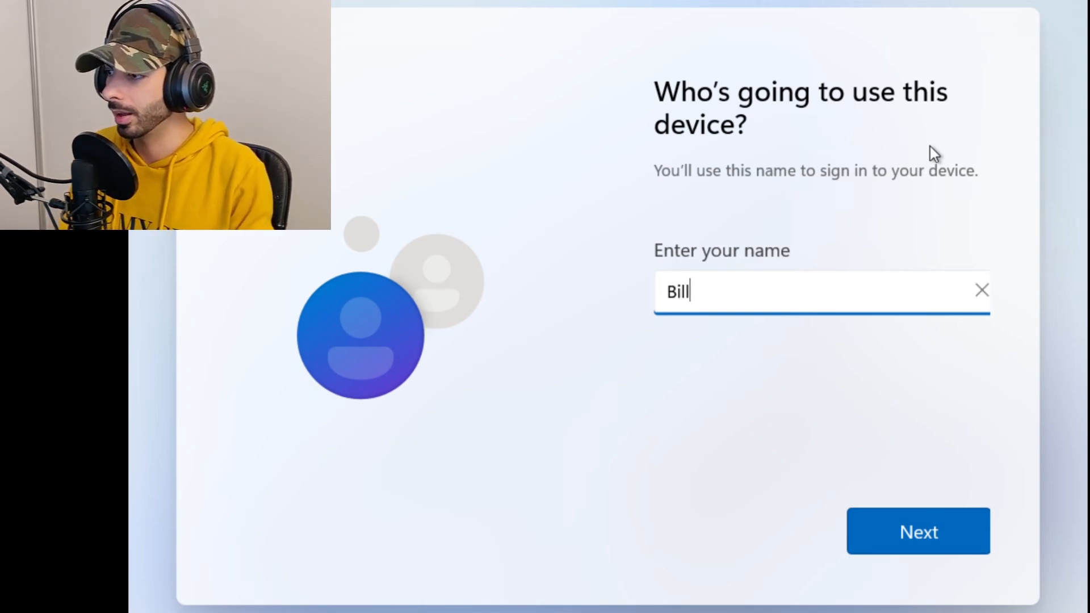
key(Return)
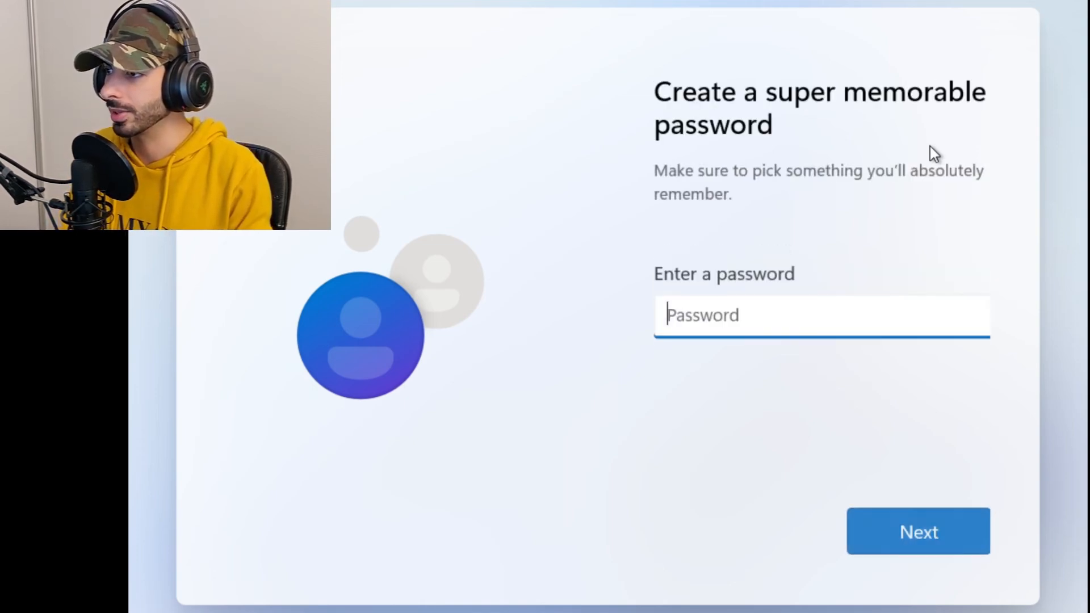
key(Return)
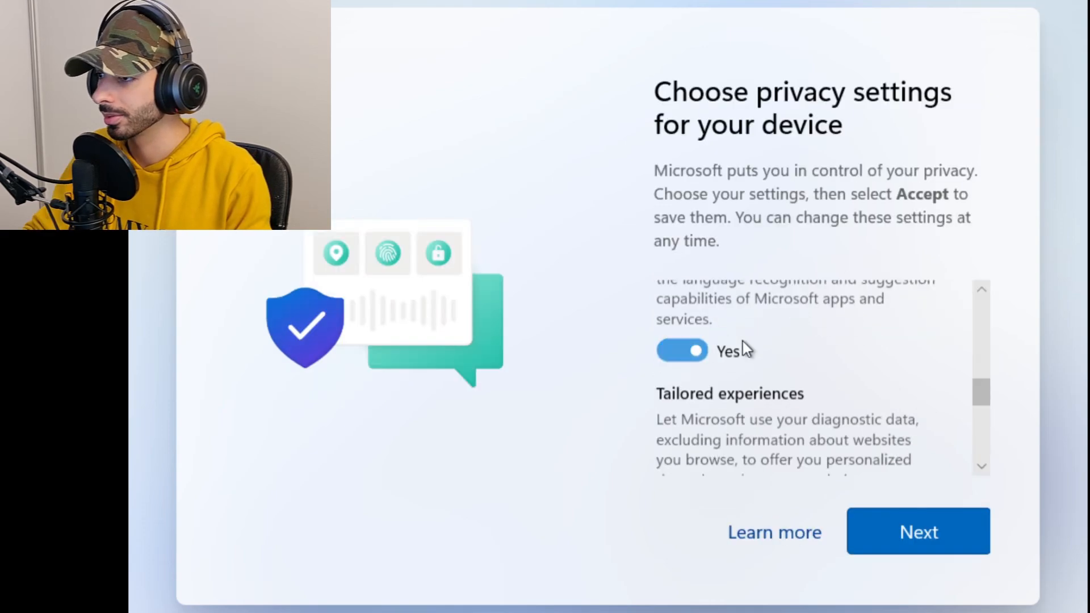
Set the last option in the device's privacy settings to No and accept the settings.
scroll(738, 355, down, 6)
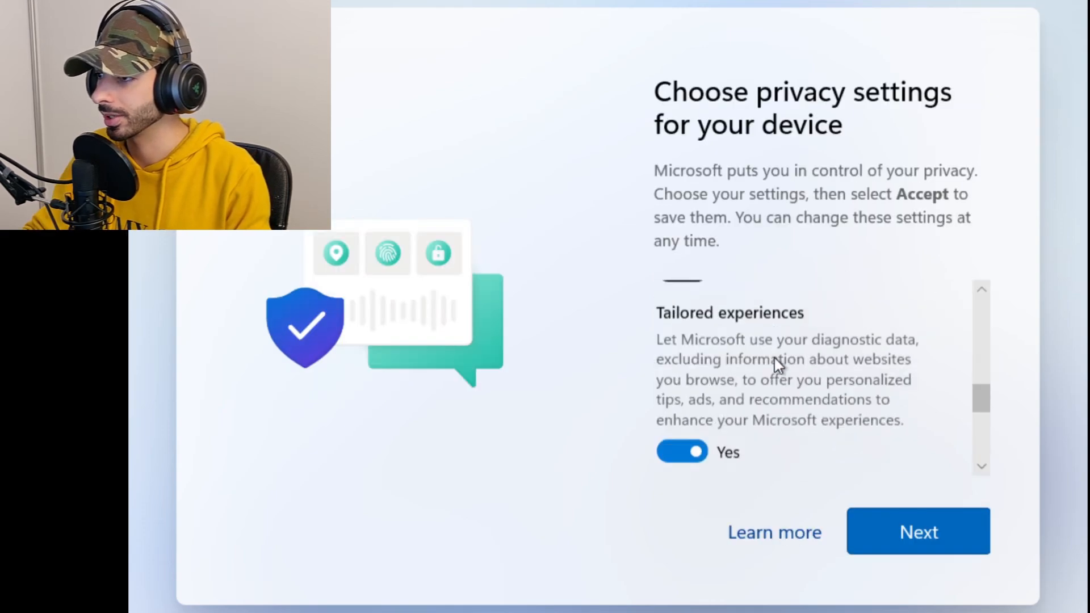
click(677, 329)
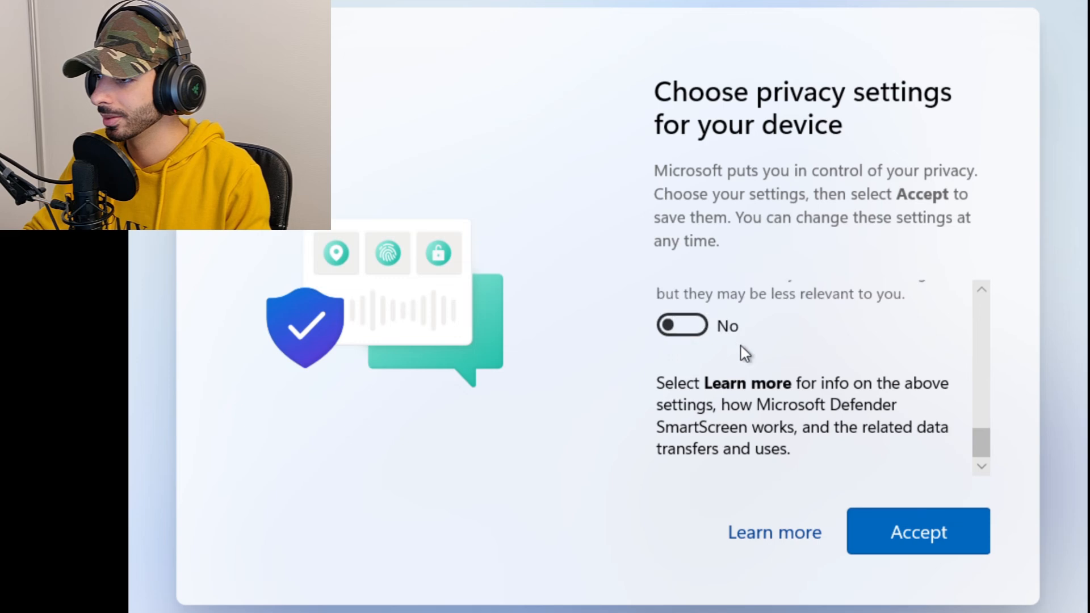
click(887, 510)
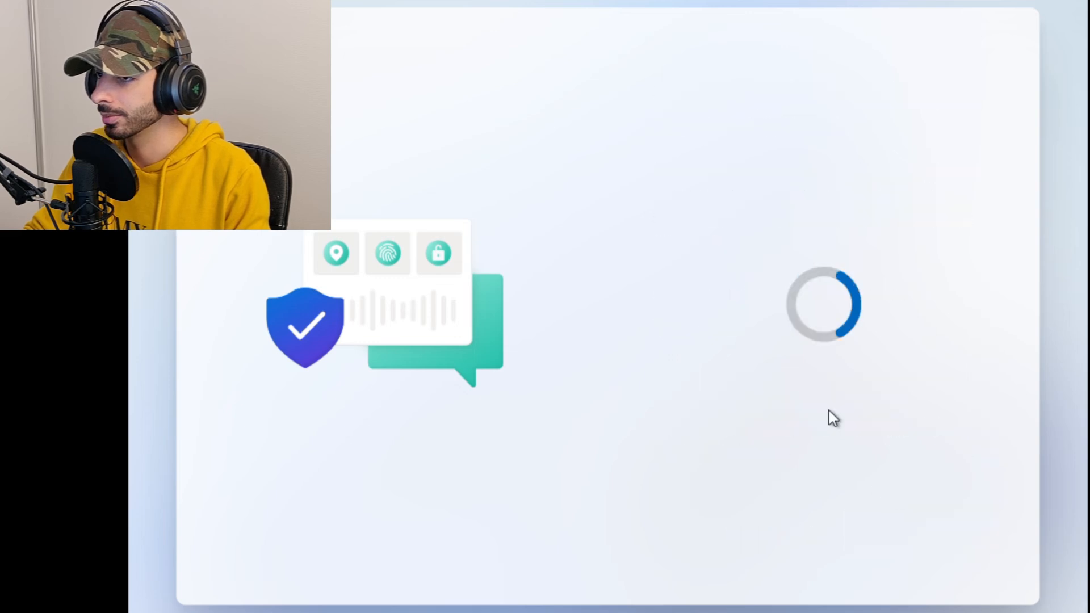